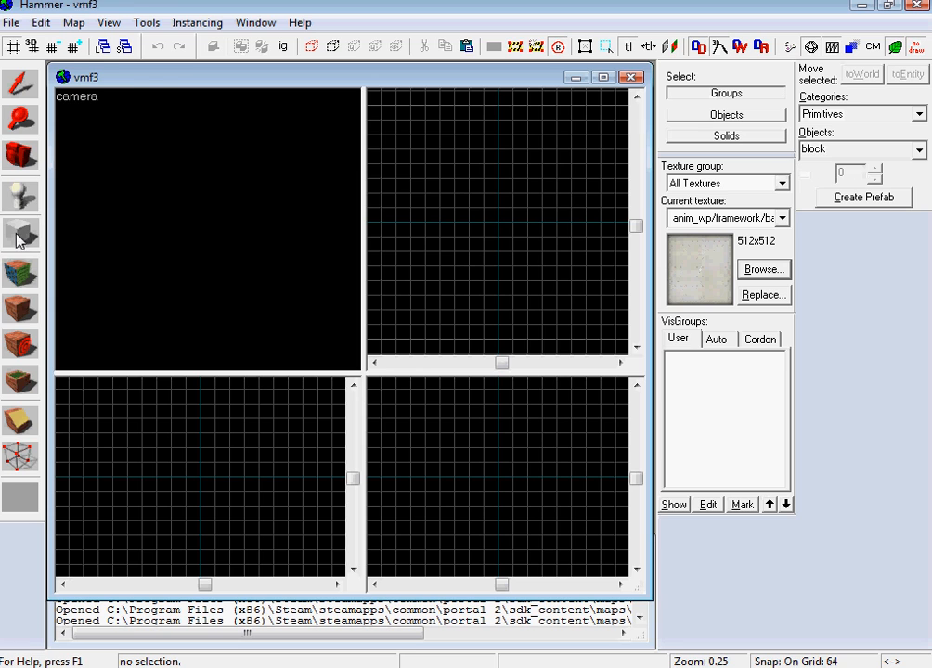
# Create a block about 896 wide, 640 long and 512 units high for the room
pyautogui.moveTo(410, 122); pyautogui.dragTo(606, 272)
pyautogui.moveTo(605, 484); pyautogui.dragTo(620, 557)
pyautogui.moveTo(620, 467); pyautogui.dragTo(615, 438)
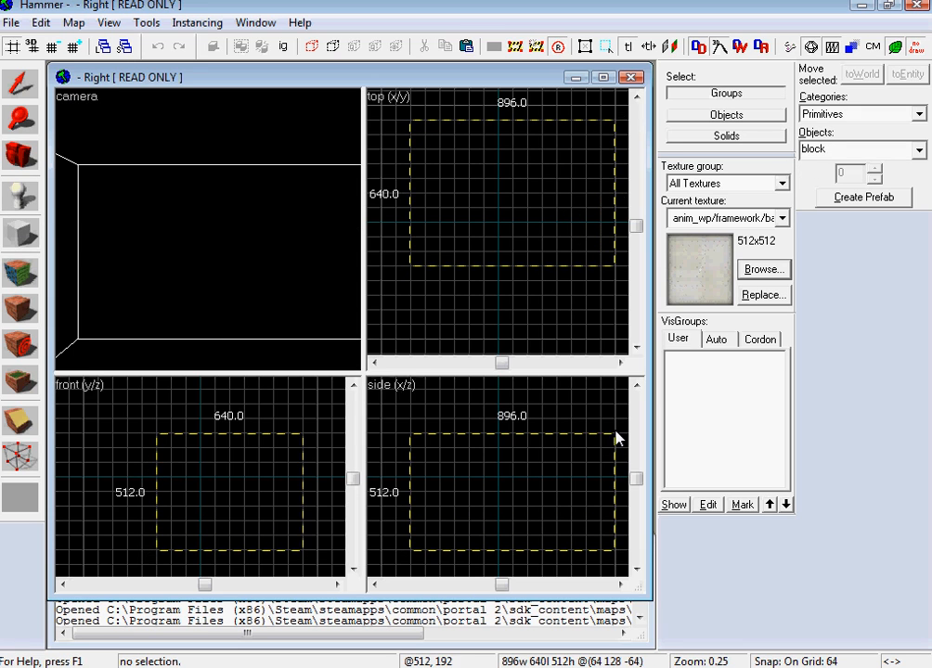
pyautogui.press('Return')
# Make the larger block surrounding the inner room hollow
pyautogui.click(108, 21)
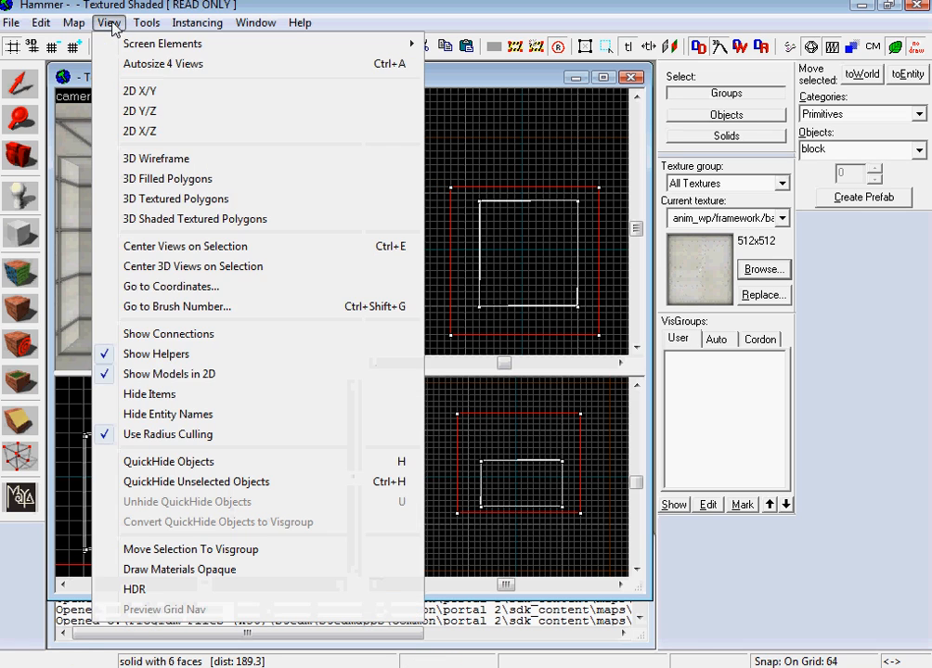
pyautogui.moveTo(144, 27)
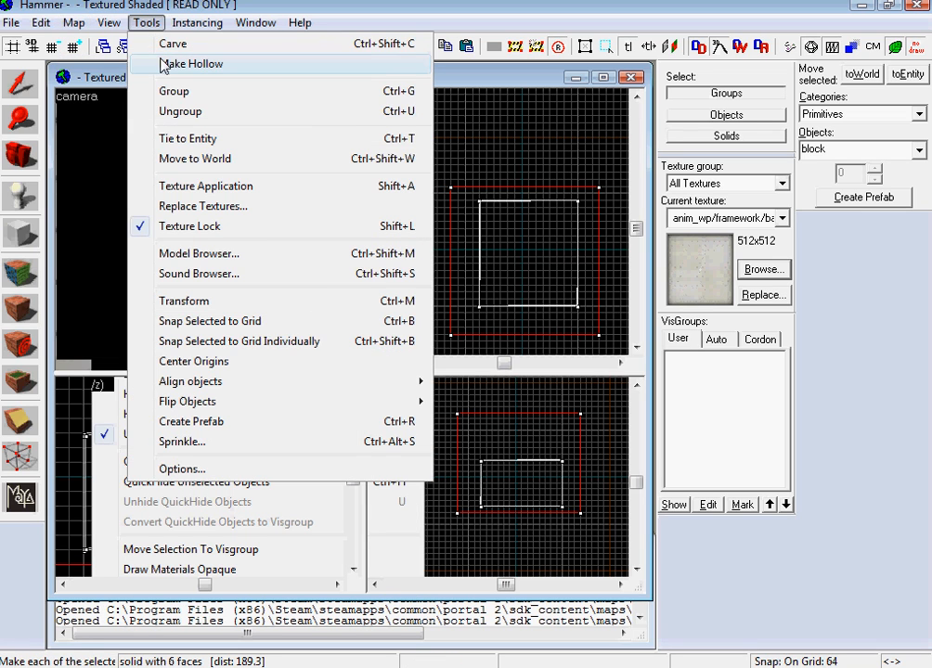
pyautogui.click(166, 65)
pyautogui.click(486, 379)
pyautogui.moveTo(223, 235)
pyautogui.mouseDown()
pyautogui.moveTo(208, 235)
pyautogui.moveTo(216, 231)
pyautogui.mouseUp()
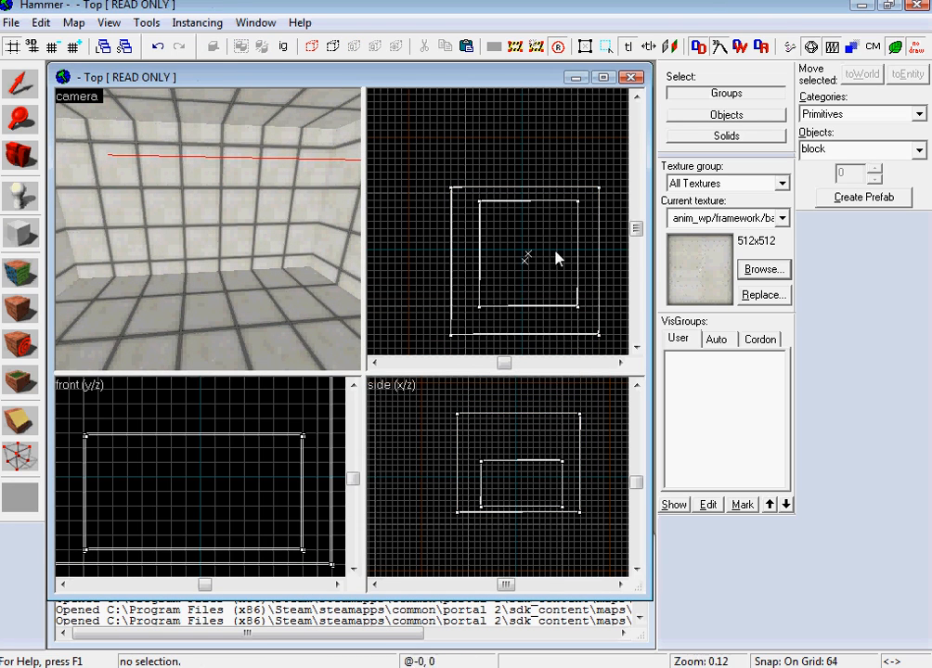
# Carve the inner room's ceiling with the selected block intersecting it, and delete the carving block
pyautogui.scroll(2, 566, 252)
pyautogui.scroll(4, 517, 465)
pyautogui.click(101, 25)
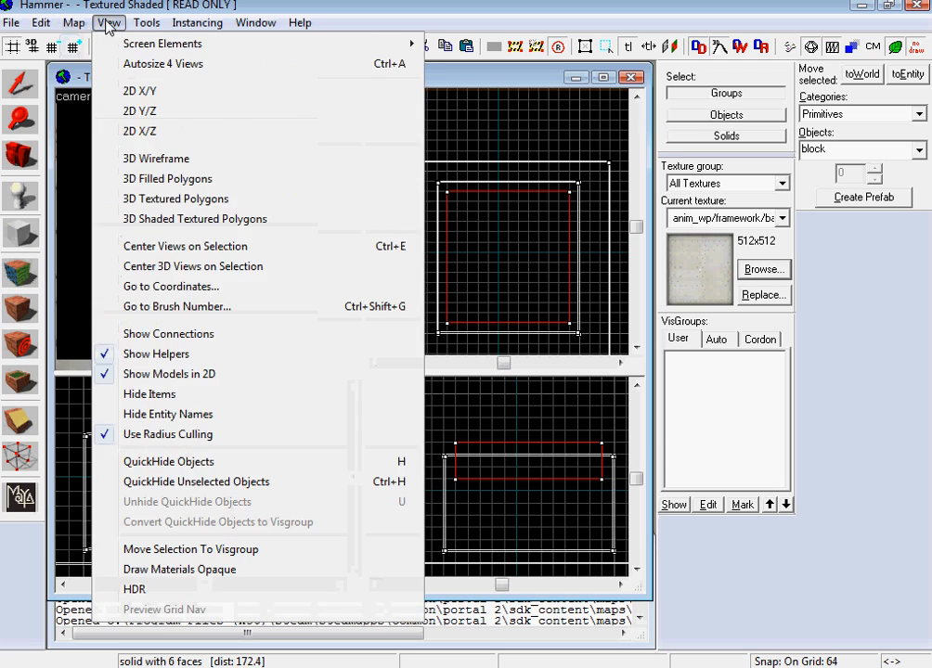
pyautogui.moveTo(146, 22)
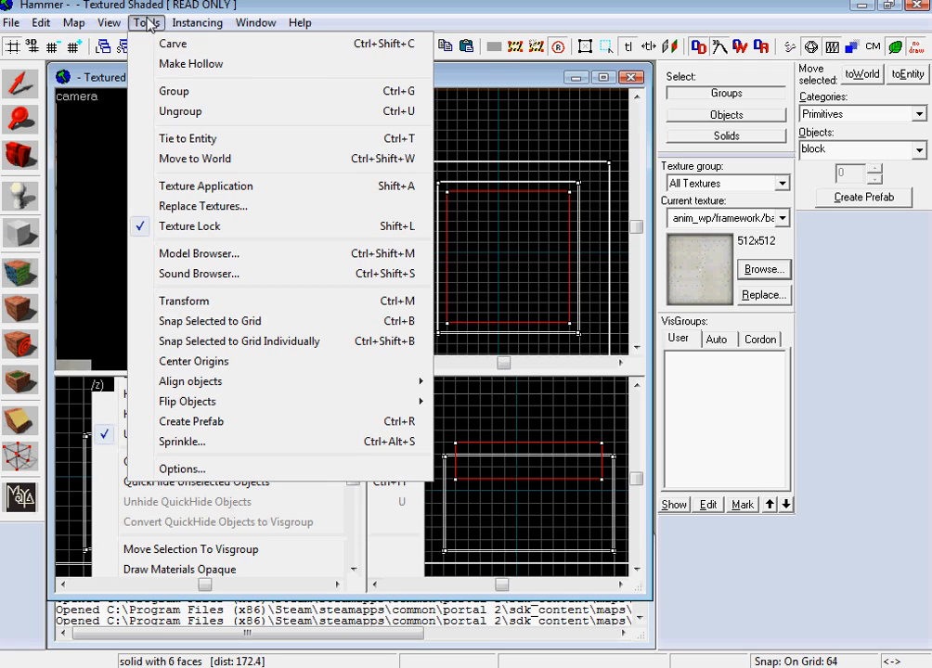
pyautogui.click(183, 48)
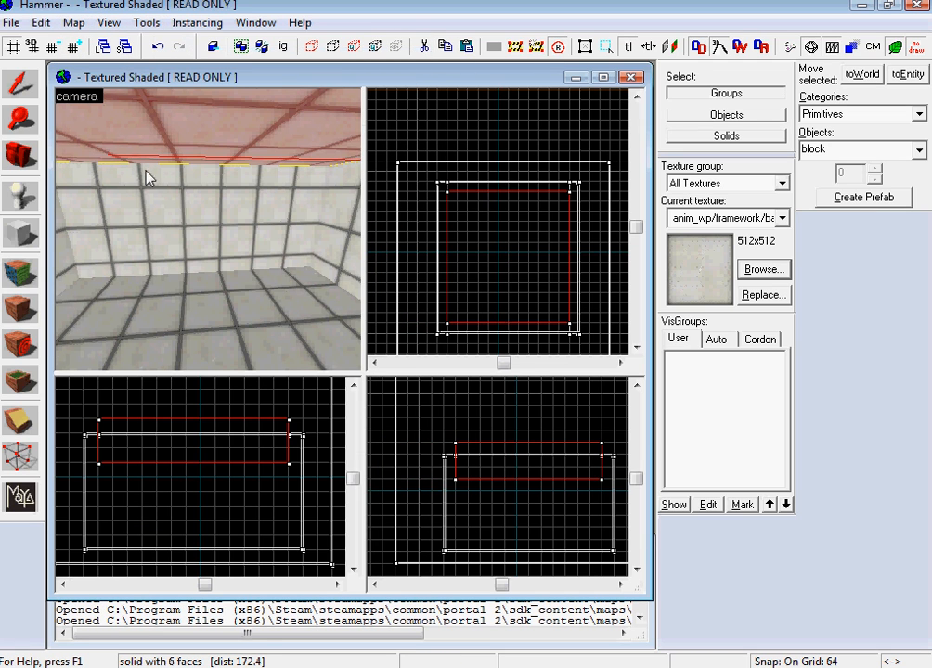
pyautogui.press('Delete')
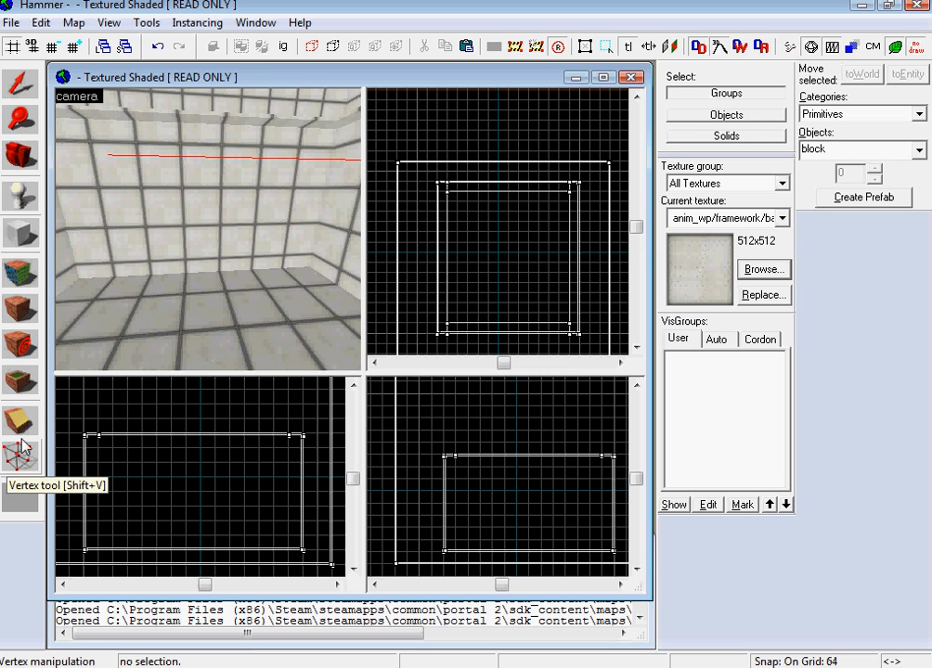
# Place an info_player_start entity inside the inner room near a corner
pyautogui.press('z')
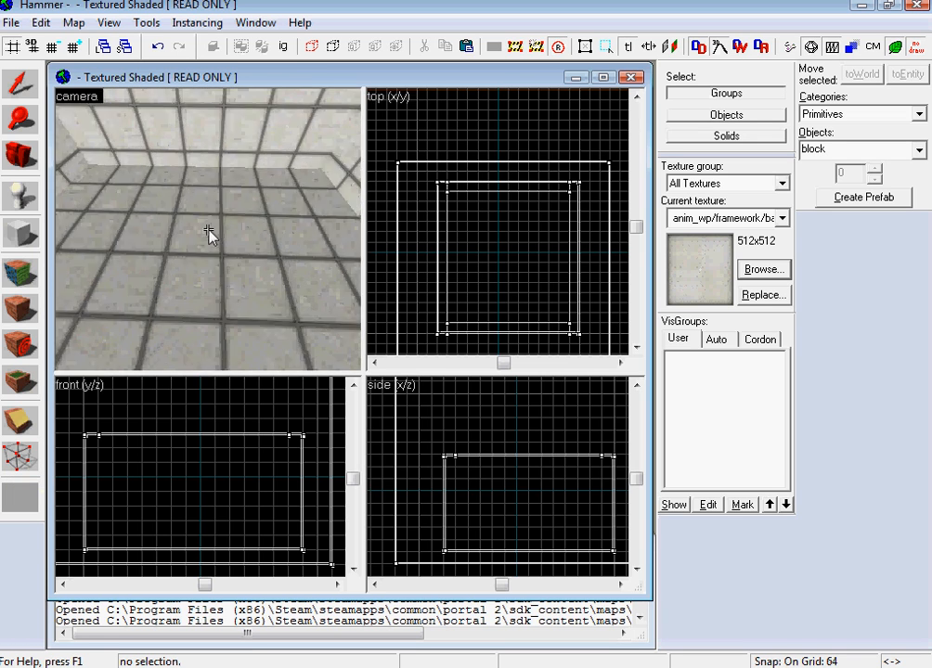
pyautogui.hotkey('shift', 'e')
pyautogui.click(209, 235)
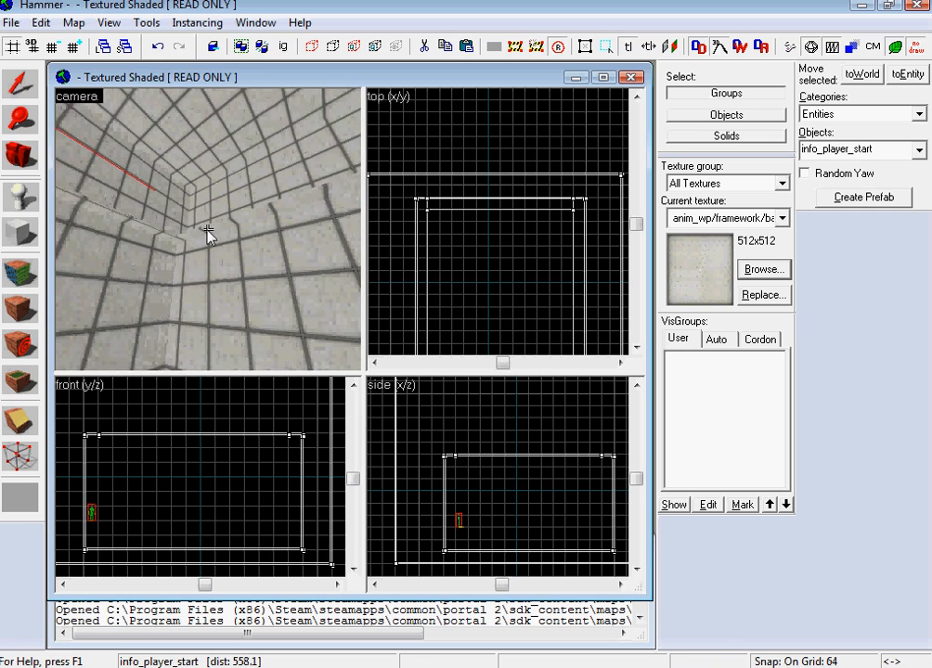
# Place another entity beside the ceiling opening and change its class to func_instance
pyautogui.click(184, 246)
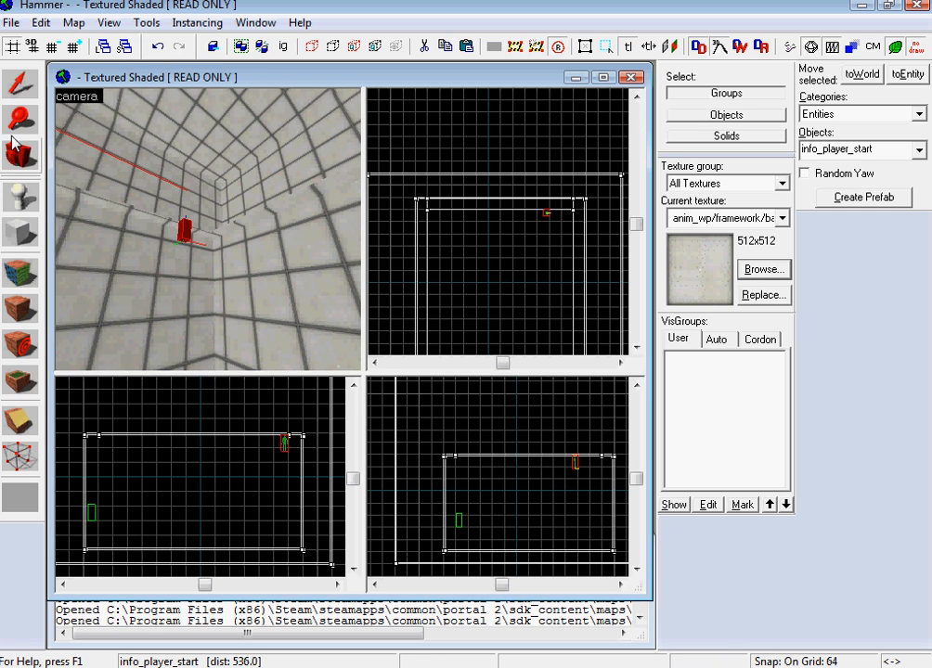
pyautogui.click(18, 84)
pyautogui.doubleClick(183, 233)
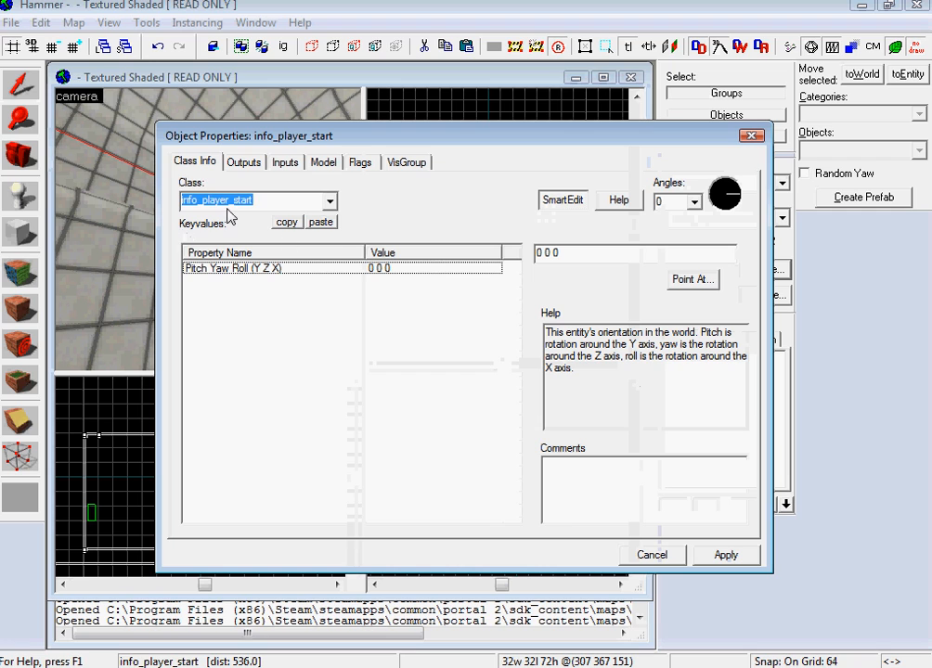
pyautogui.write('func')
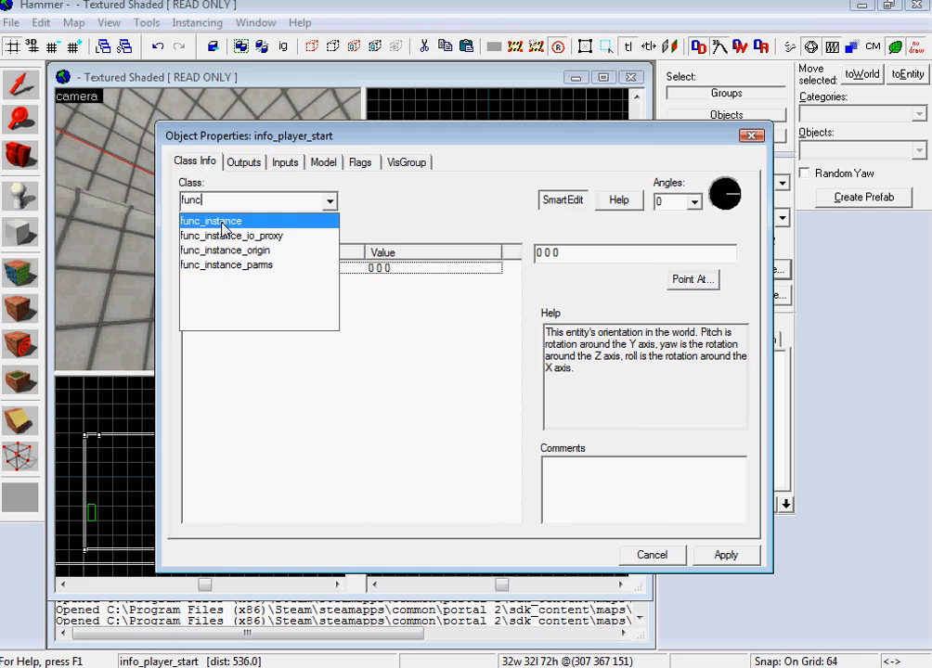
pyautogui.click(223, 224)
pyautogui.click(726, 555)
# Set the instance's Fix Up Name to box_dropper and apply it
pyautogui.click(316, 282)
pyautogui.click(541, 252)
pyautogui.write('box+')
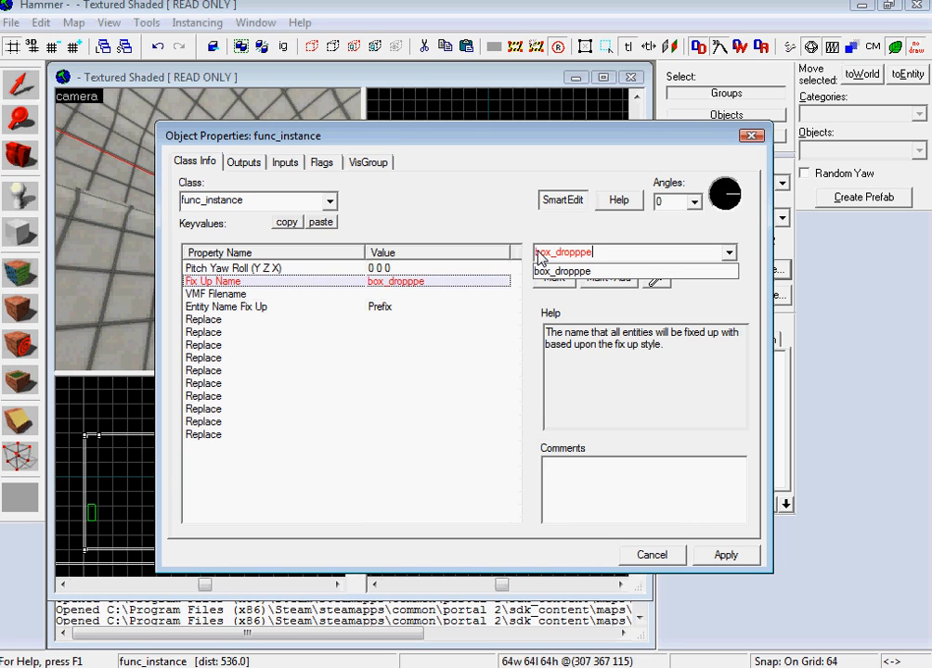
pyautogui.write('dropper')
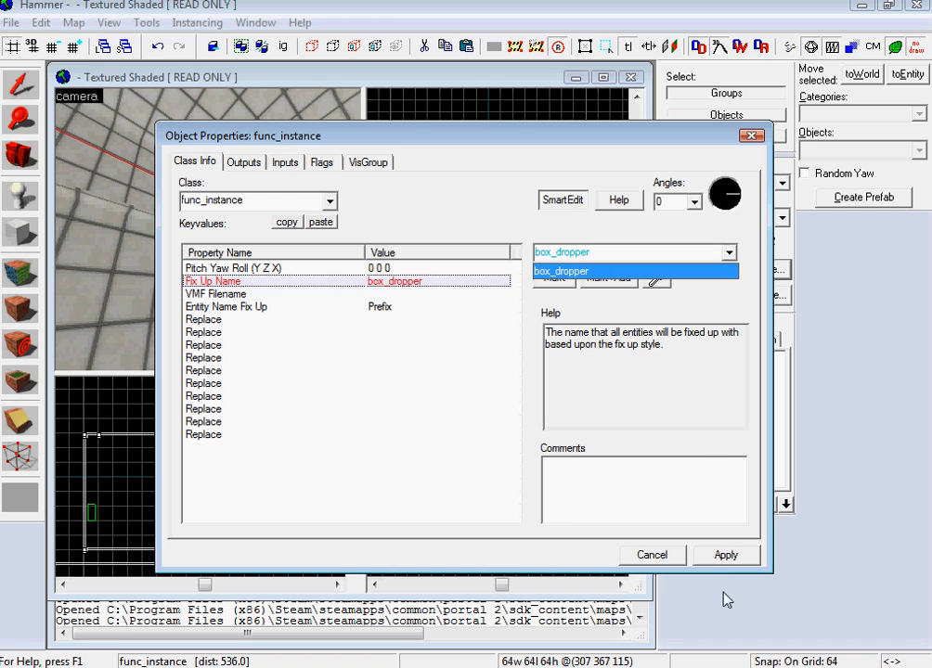
pyautogui.click(725, 554)
# Set the instance's VMF Filename to instances\gameplay\cube_dropper_normal.vmf, apply it and close the object properties
pyautogui.click(353, 293)
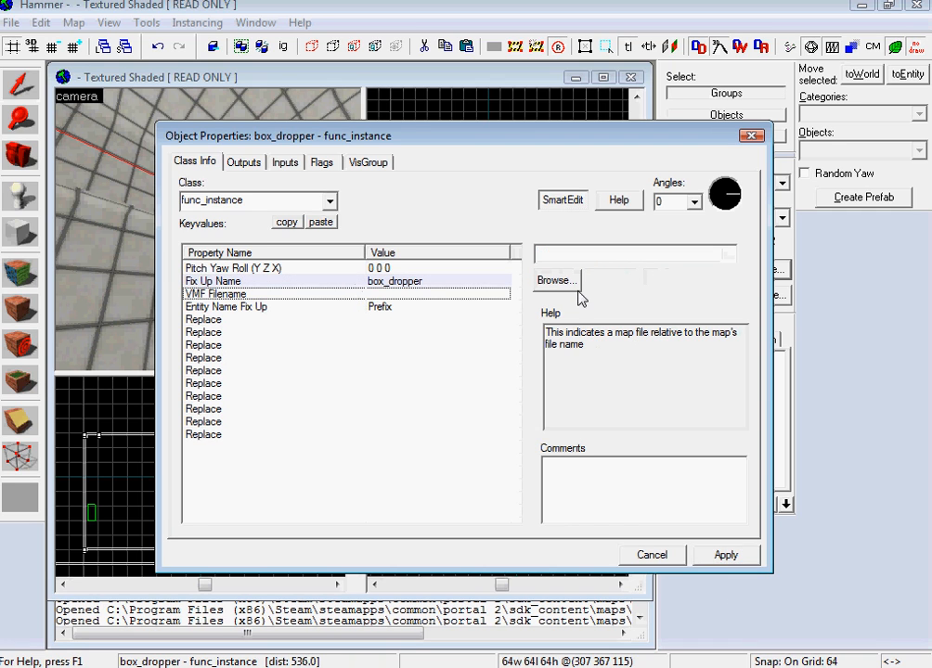
pyautogui.click(568, 280)
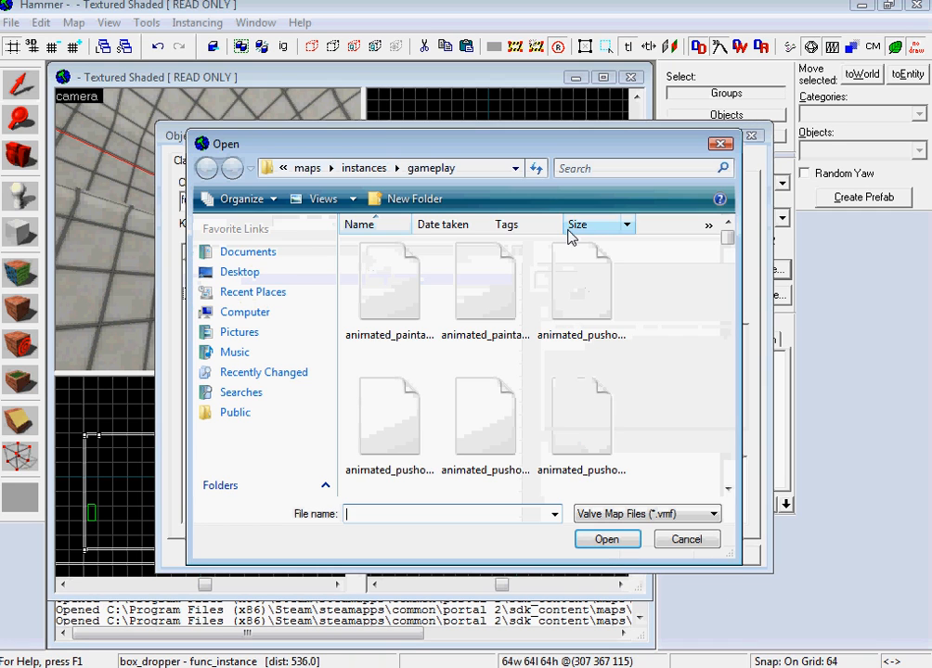
pyautogui.click(308, 168)
pyautogui.doubleClick(367, 327)
pyautogui.scroll(-2, 377, 367)
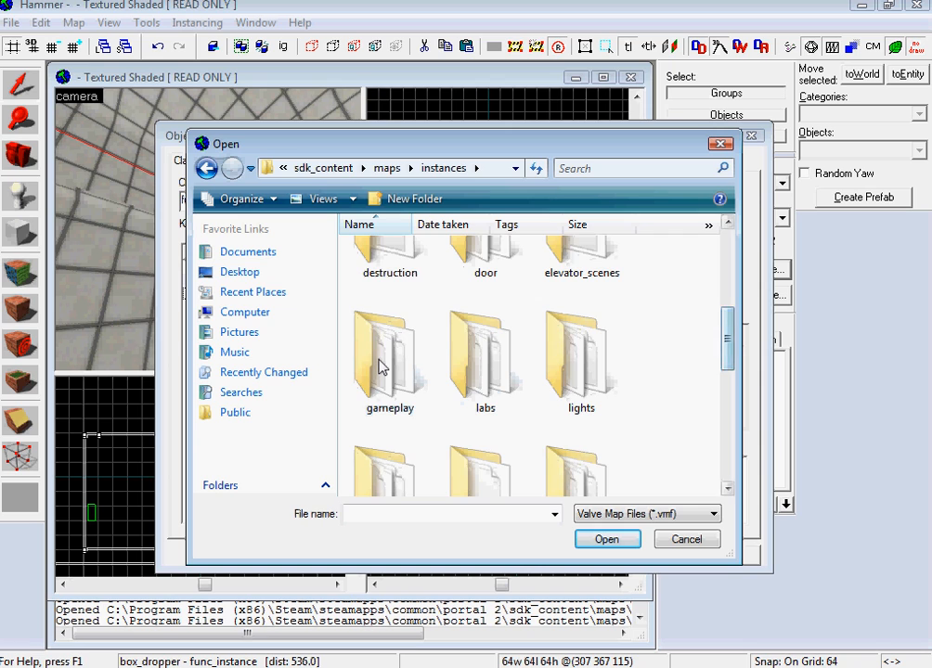
pyautogui.doubleClick(377, 366)
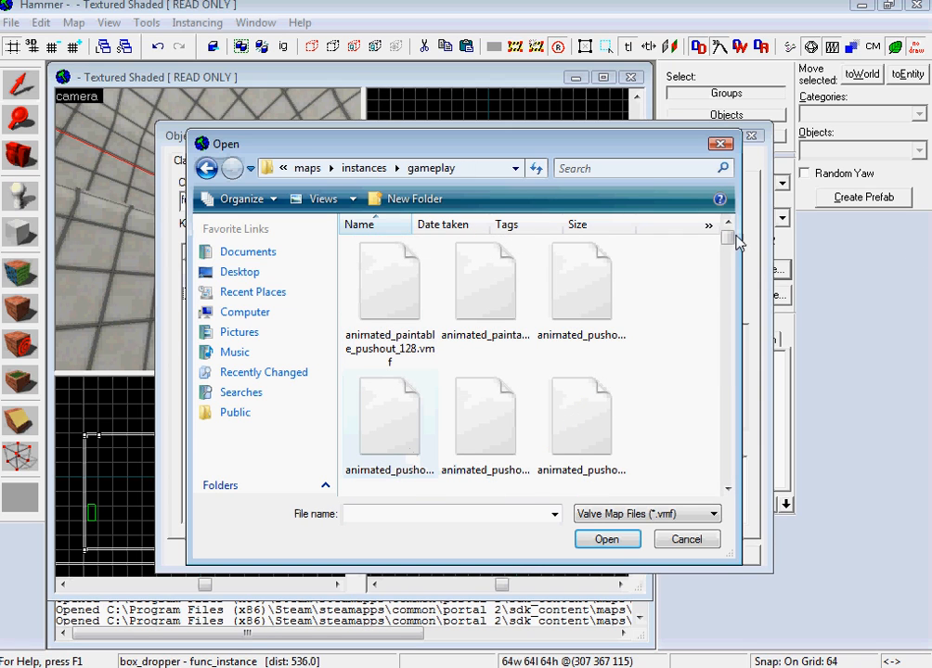
pyautogui.click(281, 169)
pyautogui.moveTo(313, 171)
pyautogui.moveTo(282, 169)
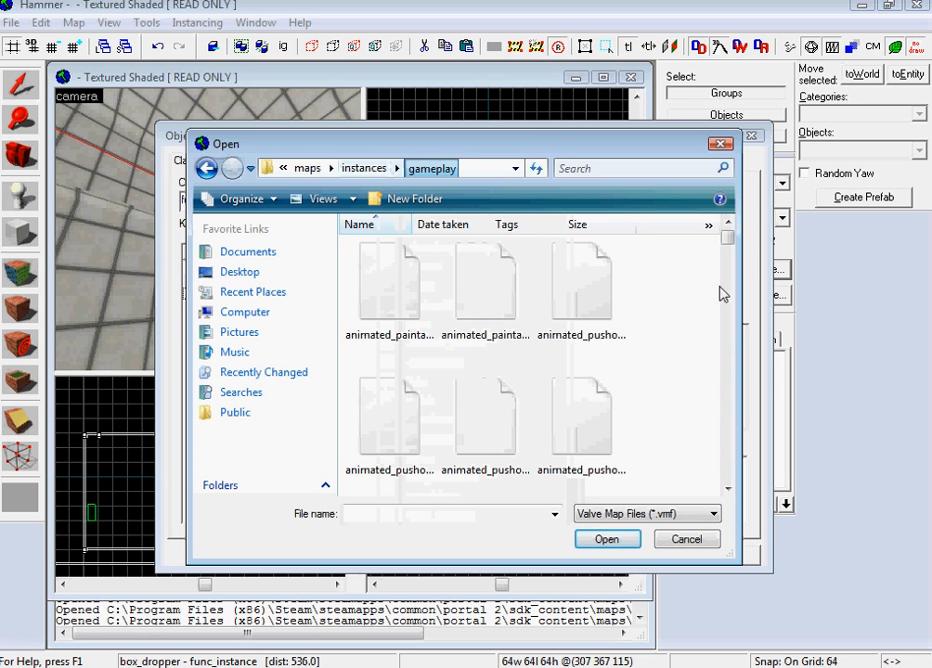
pyautogui.moveTo(727, 238); pyautogui.dragTo(729, 283)
pyautogui.doubleClick(389, 297)
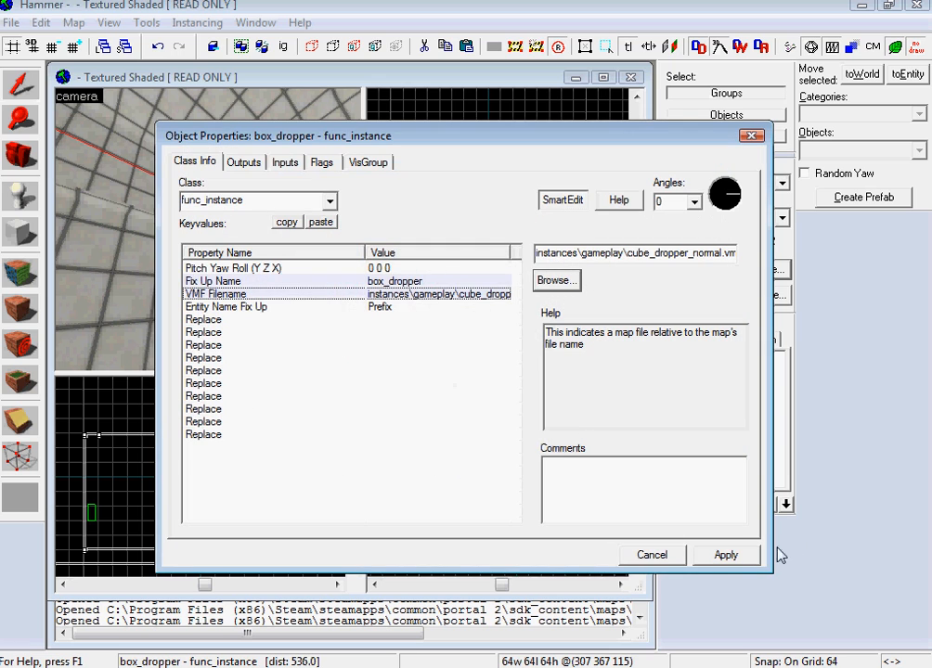
pyautogui.click(737, 558)
pyautogui.click(657, 556)
# Save the map as jibberish in the sdk_content maps folder and reopen jibberish.vmf
pyautogui.press('z')
pyautogui.press('w')
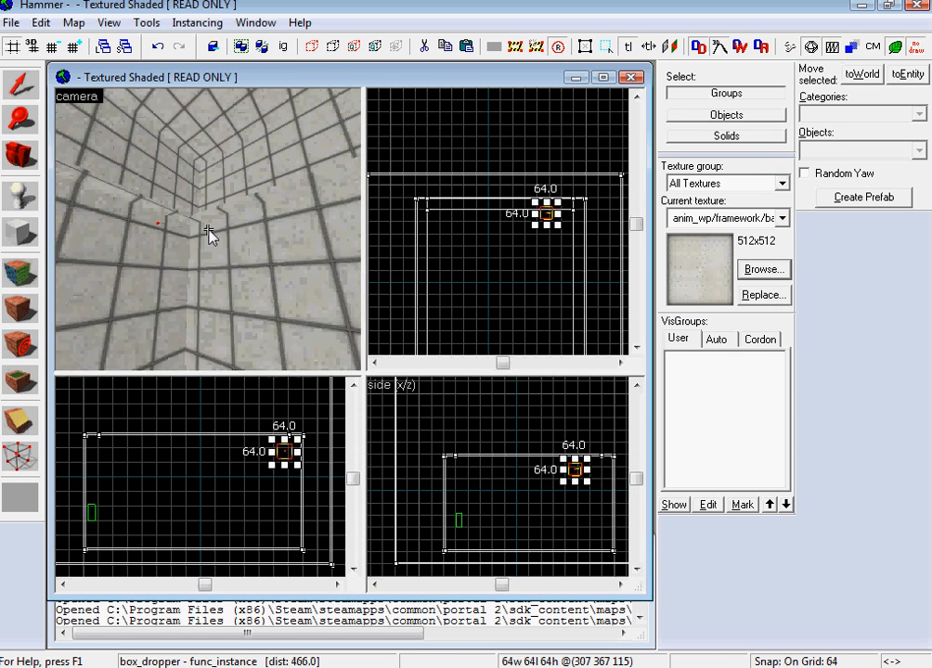
pyautogui.click(11, 22)
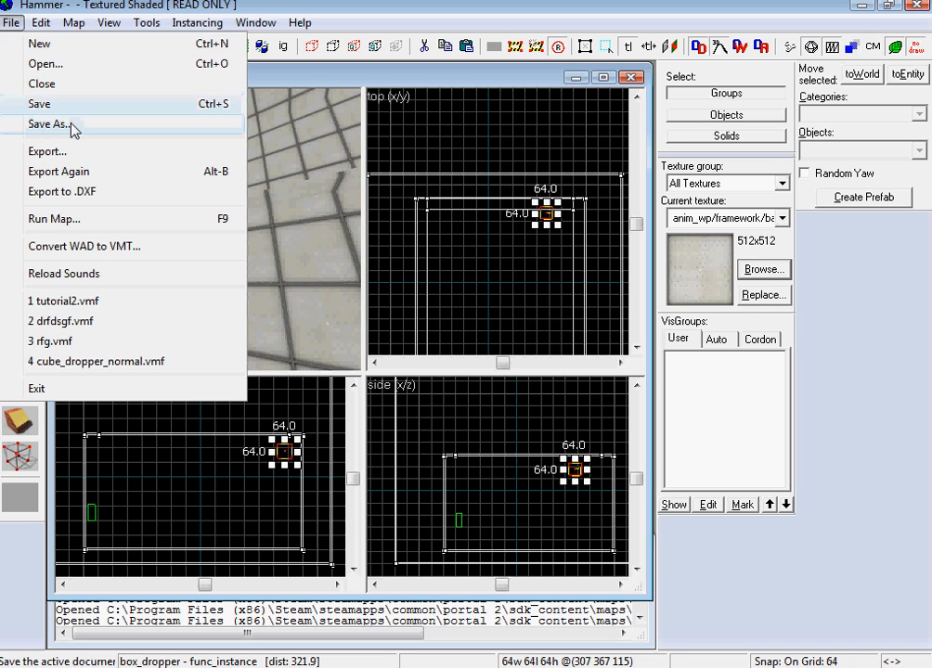
pyautogui.click(67, 124)
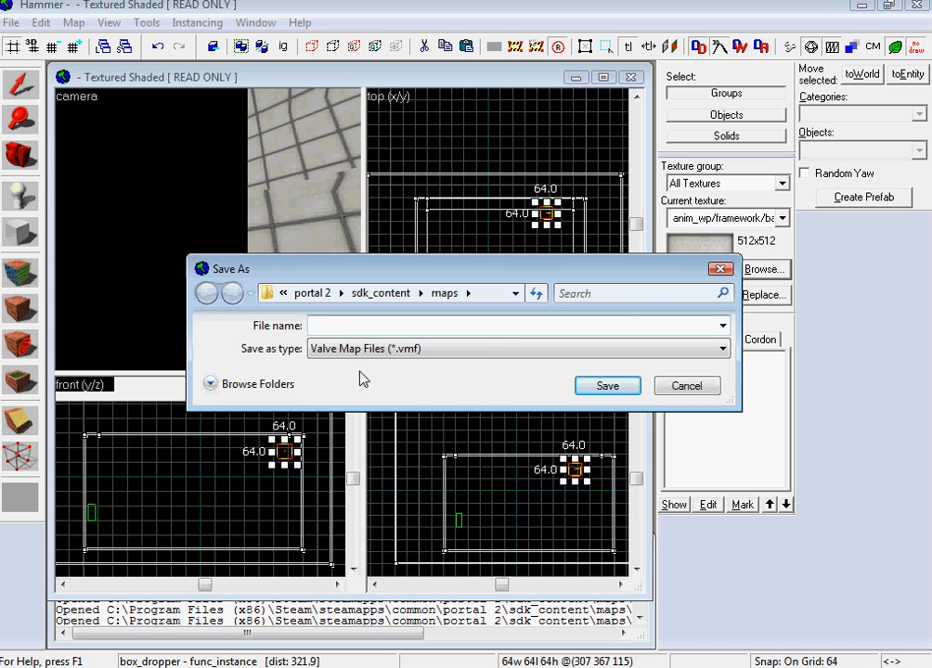
pyautogui.write('jibberish')
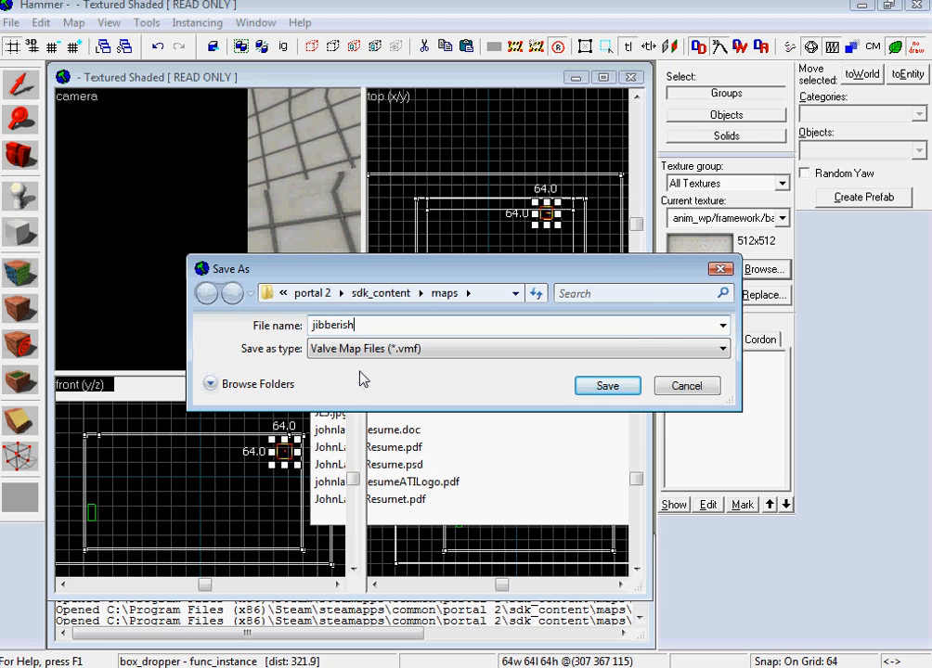
pyautogui.press('Return')
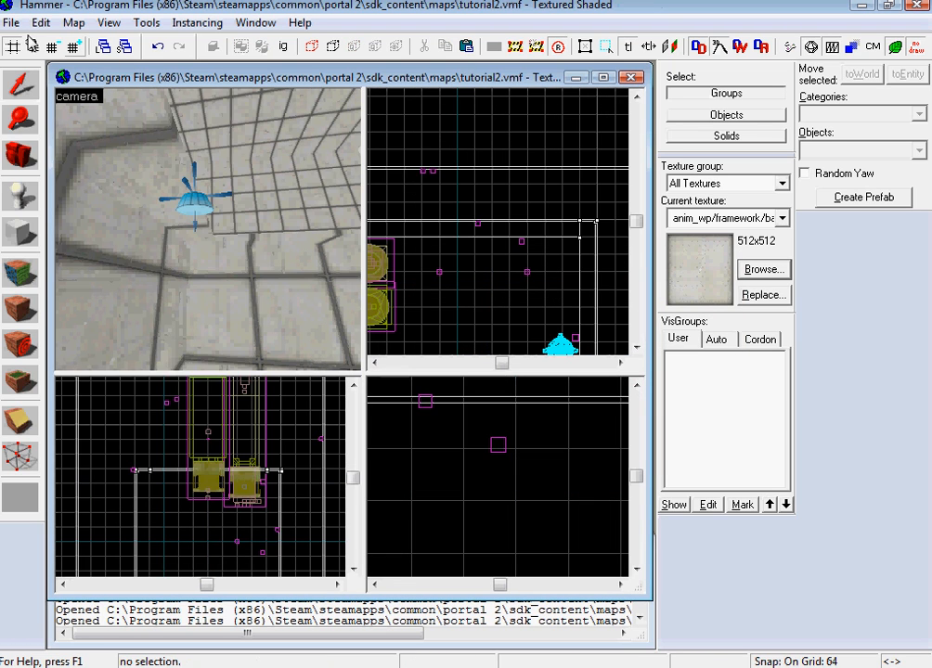
pyautogui.click(12, 22)
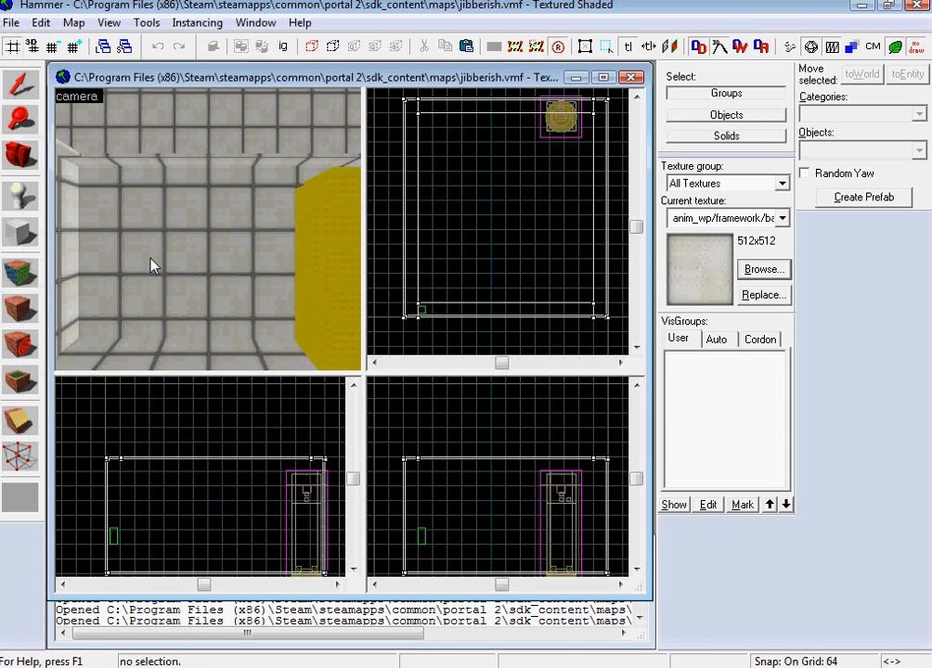
# Raise the box_dropper instance through the ceiling opening and move it away from the walls, to about 192, 256, 340
pyautogui.moveTo(152, 264); pyautogui.dragTo(223, 232)
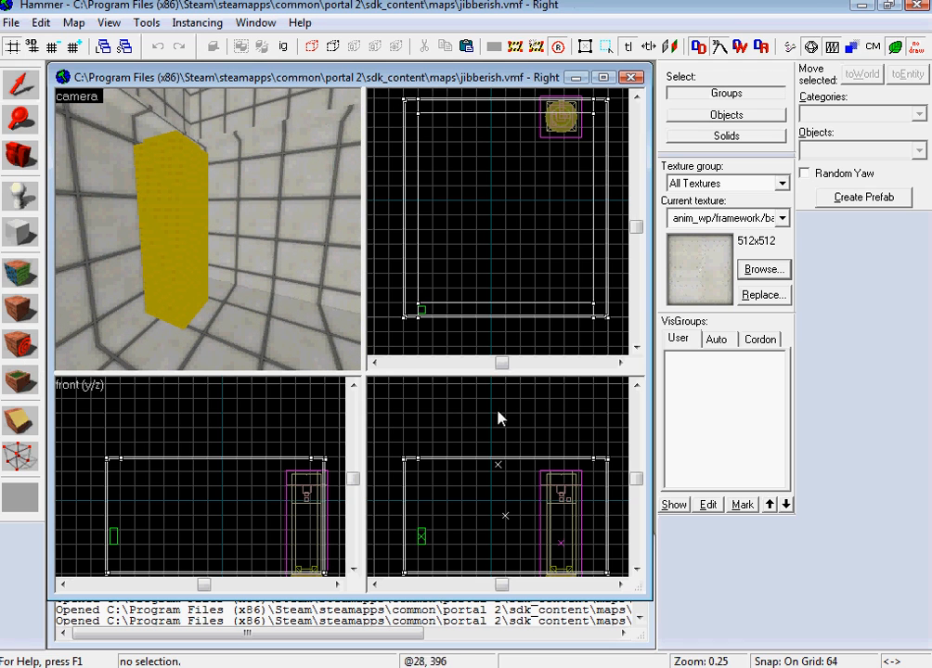
pyautogui.click(174, 199)
pyautogui.moveTo(544, 501); pyautogui.dragTo(540, 455)
pyautogui.press('z')
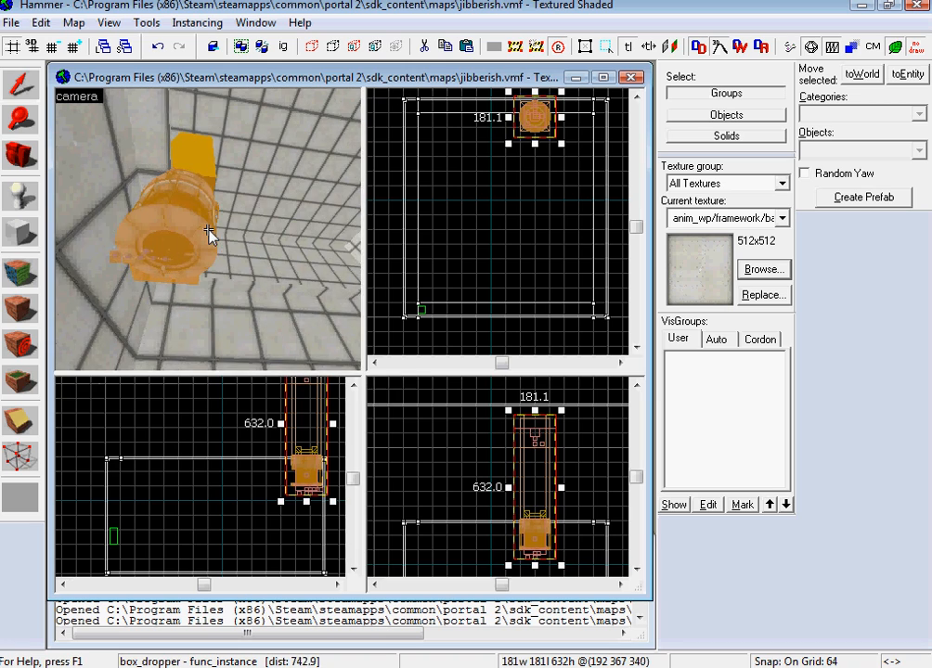
pyautogui.press('w')
pyautogui.moveTo(538, 110); pyautogui.dragTo(535, 138)
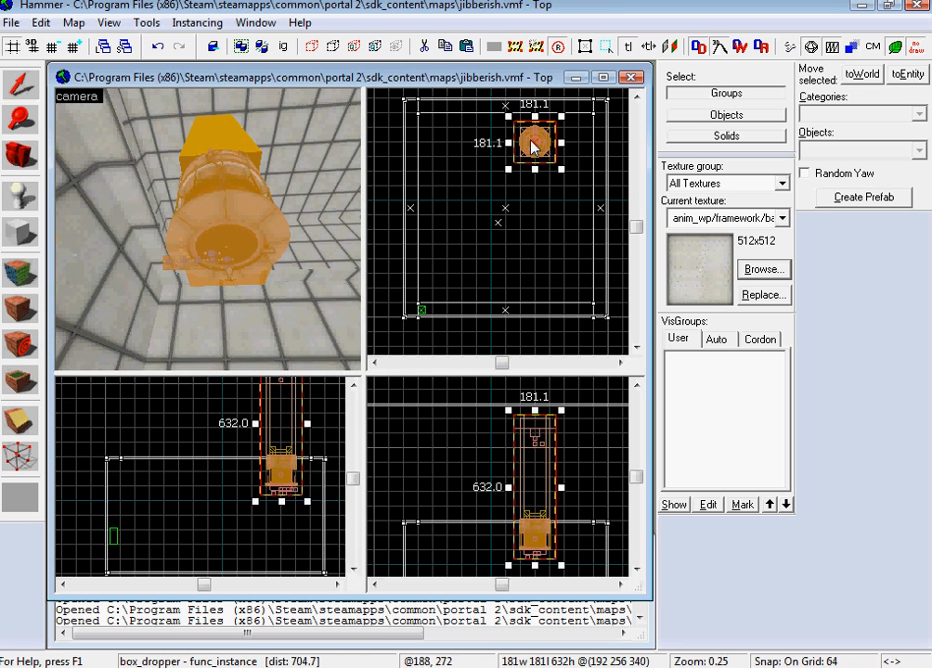
# Place a new entity on the room's floor and change its class to prop_button
pyautogui.press('z')
pyautogui.press('a')
pyautogui.press('w')
pyautogui.hotkey('shift', 'e')
pyautogui.click(208, 232)
pyautogui.hotkey('alt', 'Return')
pyautogui.write('button')
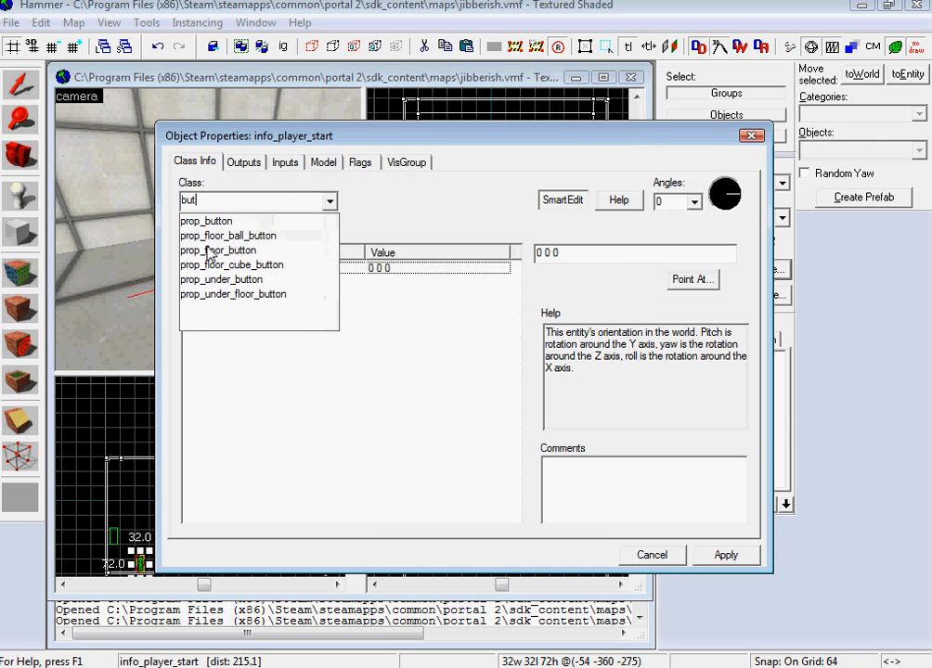
pyautogui.click(206, 221)
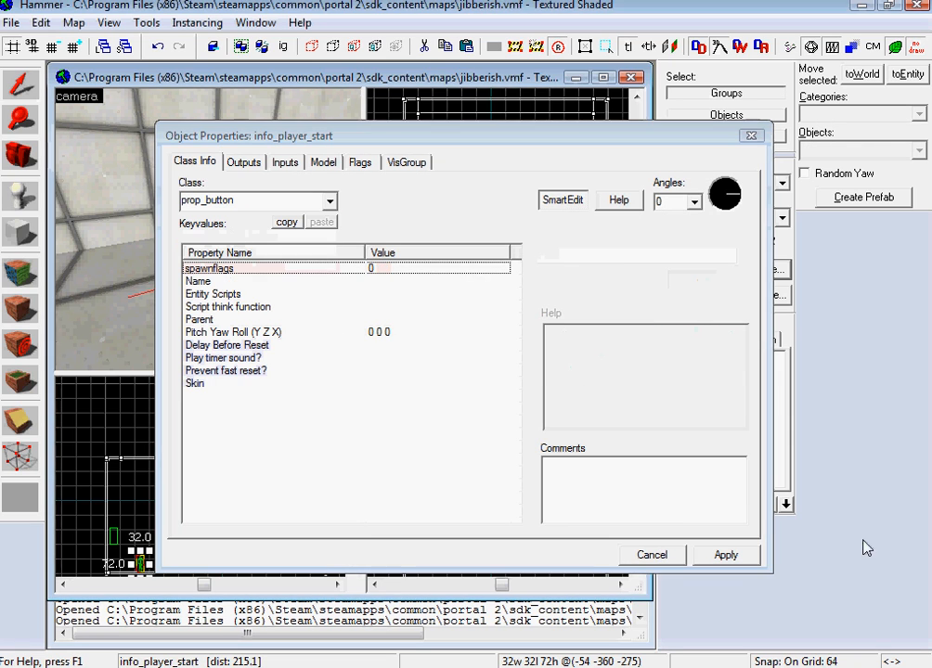
pyautogui.click(726, 555)
# Add an OnPressed output to the prop_button that targets box_dropper, and apply it
pyautogui.click(243, 162)
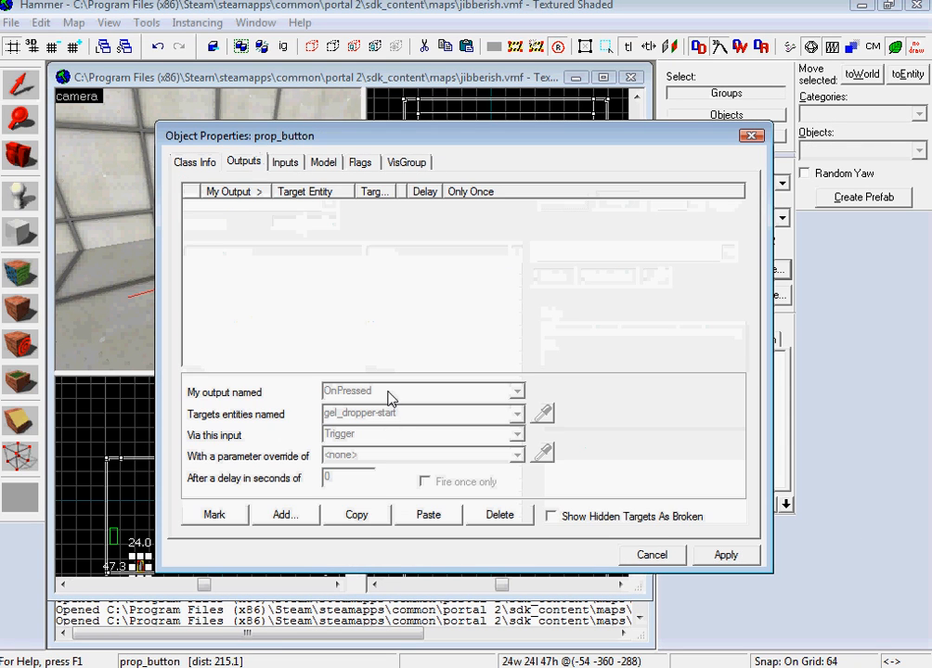
pyautogui.click(300, 516)
pyautogui.click(502, 391)
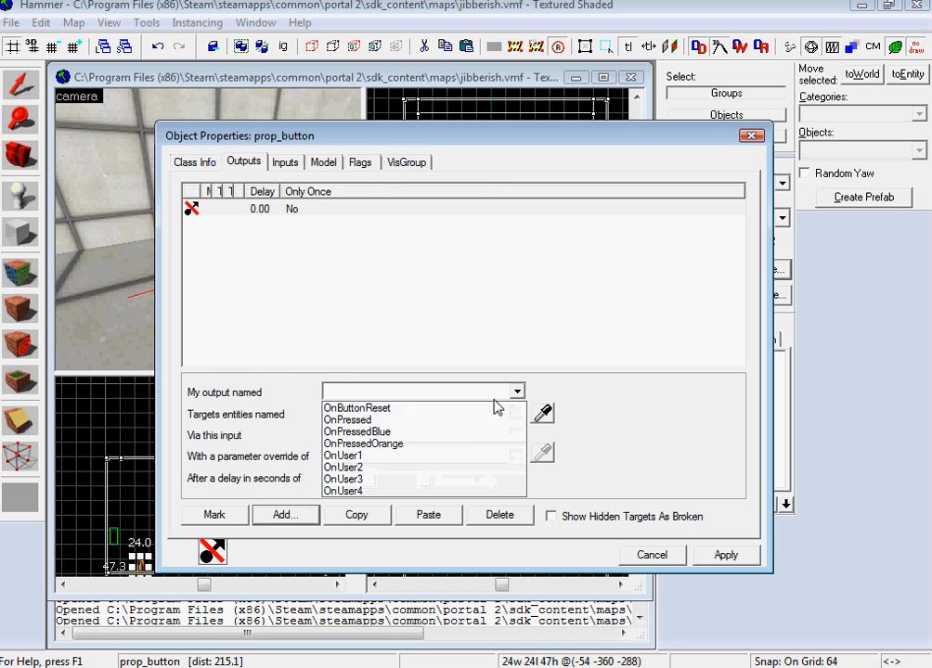
pyautogui.click(459, 424)
pyautogui.click(517, 414)
pyautogui.click(433, 436)
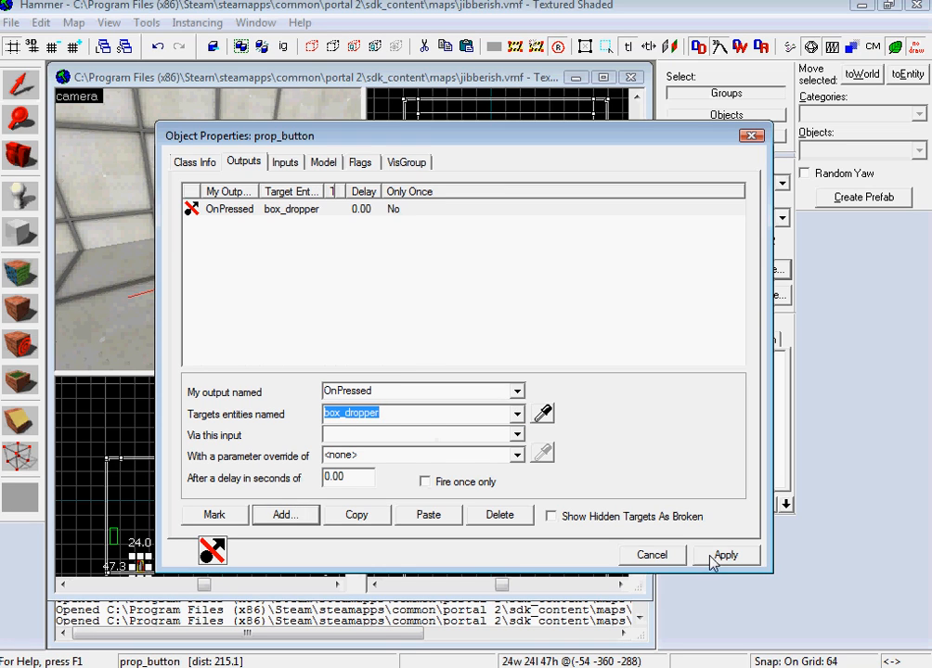
pyautogui.click(715, 556)
pyautogui.hotkey('alt', 'Tab')
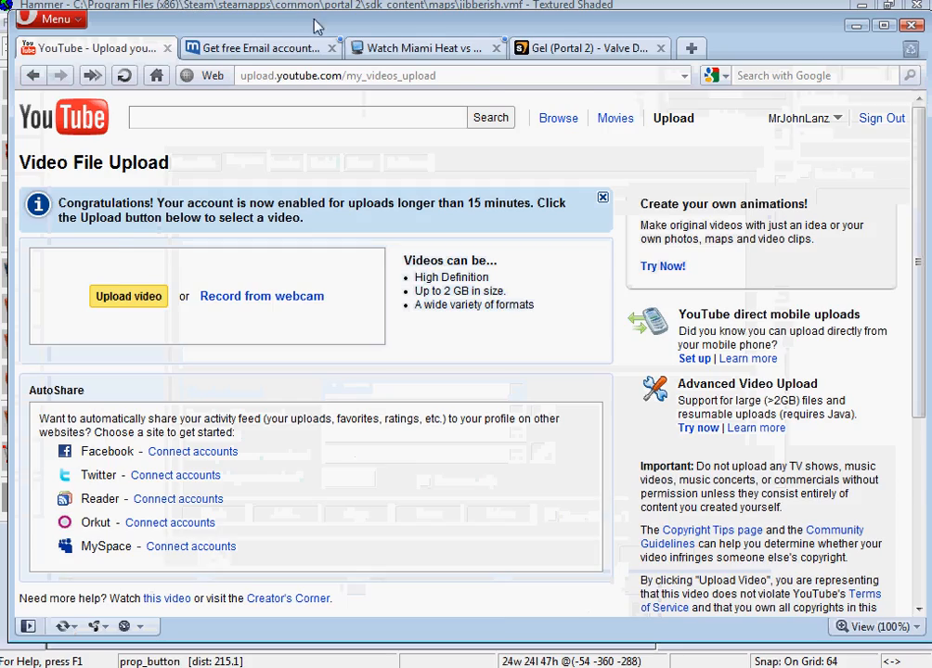
pyautogui.click(529, 45)
pyautogui.scroll(3, 292, 268)
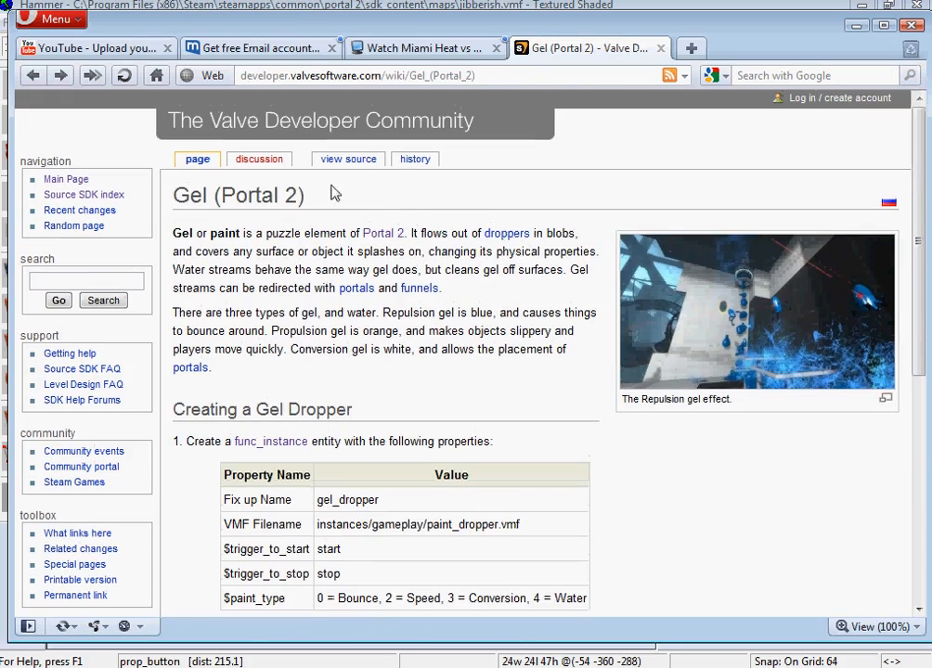
pyautogui.click(31, 76)
pyautogui.scroll(3, 292, 167)
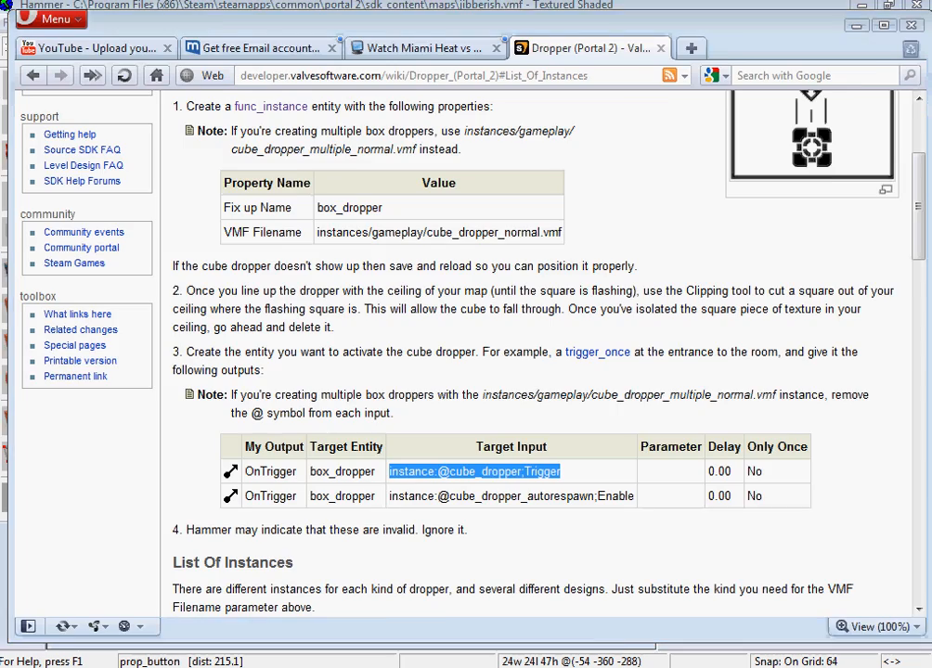
pyautogui.hotkey('alt', 'Tab')
pyautogui.click(334, 435)
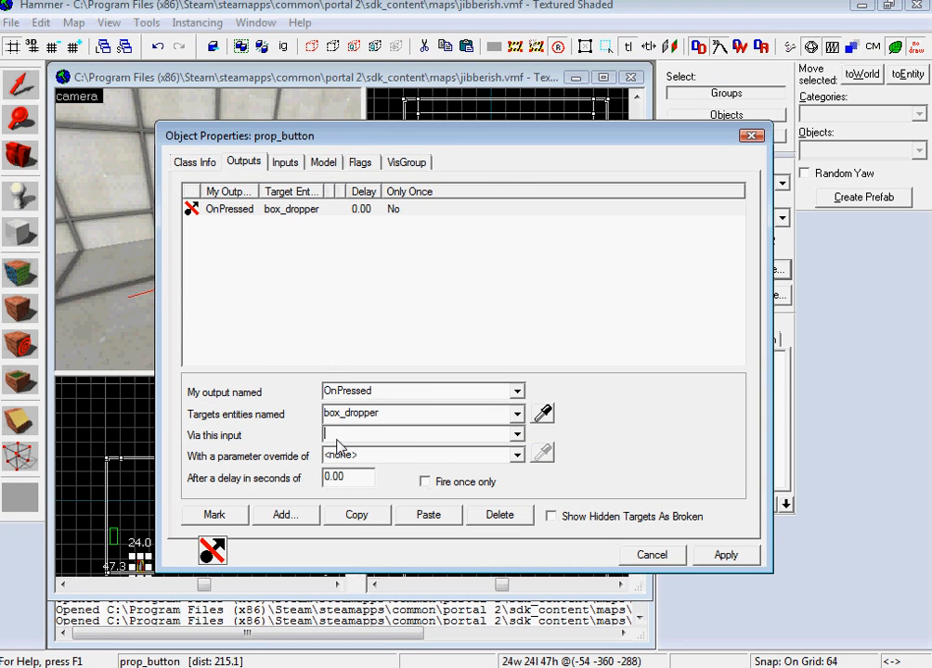
pyautogui.write('instance:@cube_dropper;Trigger')
pyautogui.click(726, 555)
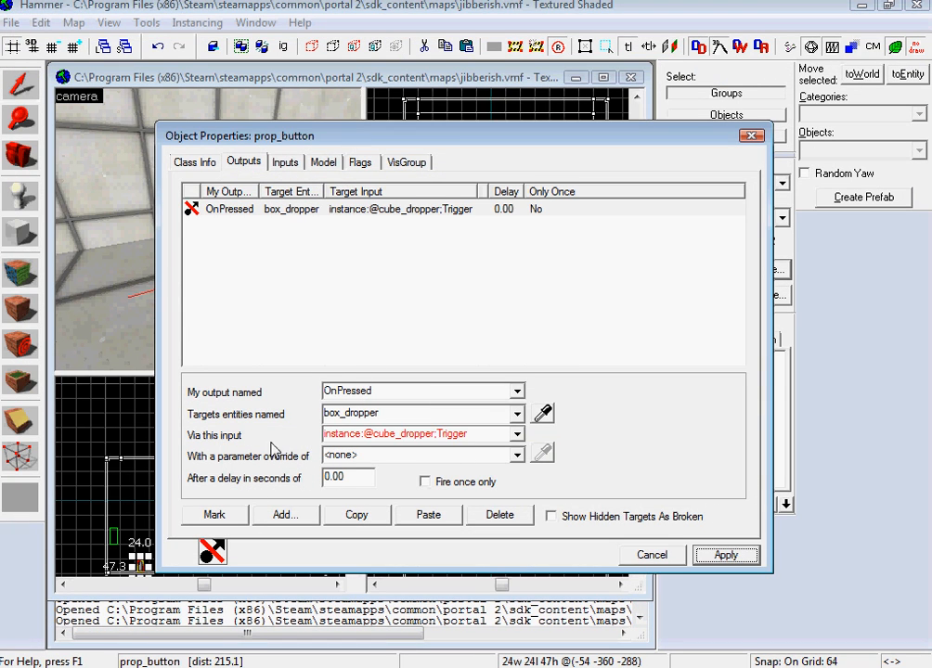
pyautogui.click(285, 515)
pyautogui.click(517, 391)
pyautogui.hotkey('alt', 'Tab')
pyautogui.moveTo(389, 497); pyautogui.dragTo(634, 509)
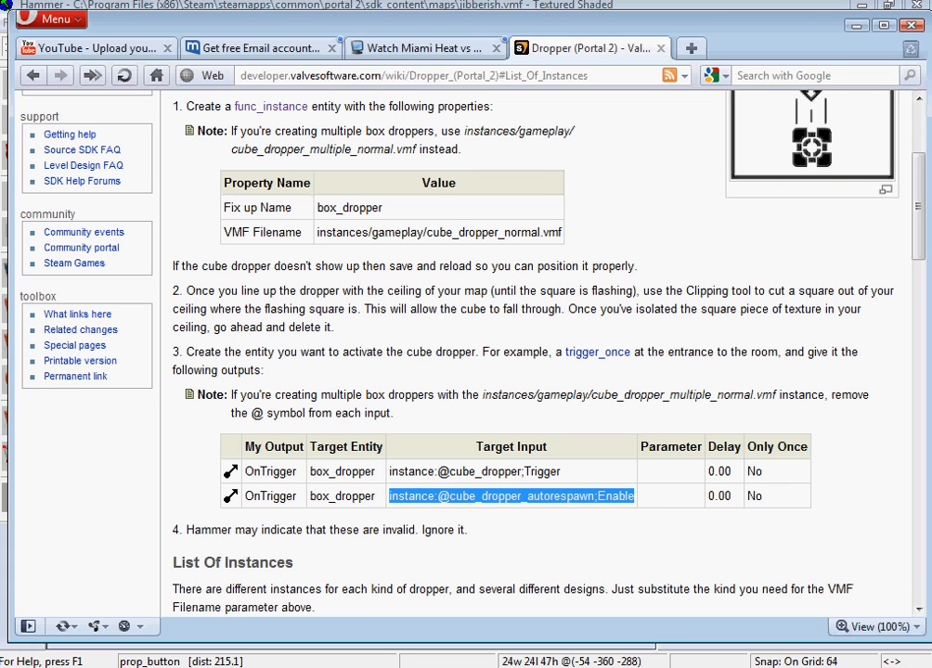
pyautogui.hotkey('alt', 'Tab')
pyautogui.press('Tab')
pyautogui.write('instance:@cube_dropper_autorespawn;Enable')
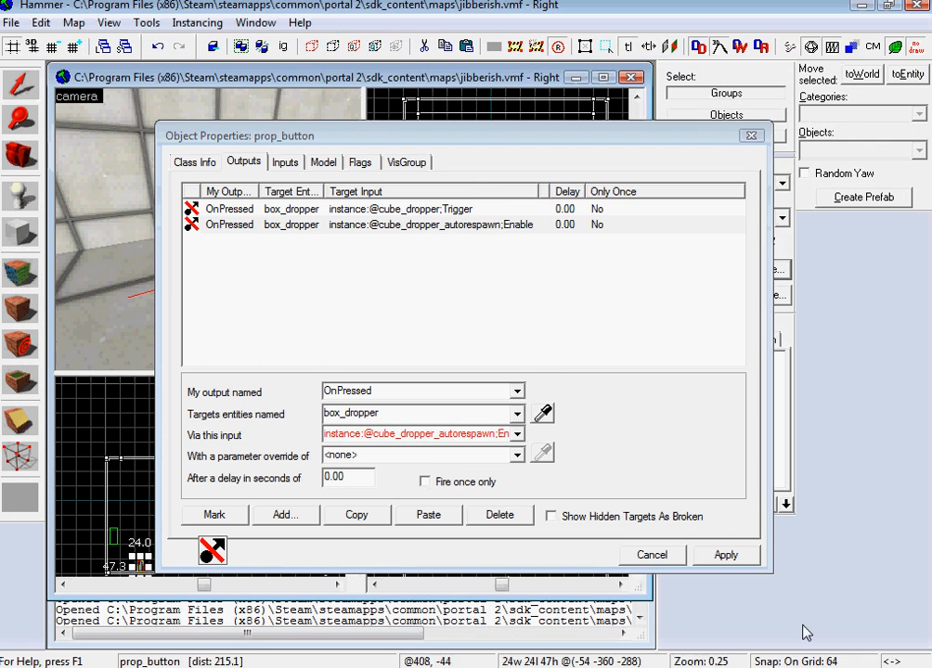
pyautogui.click(726, 555)
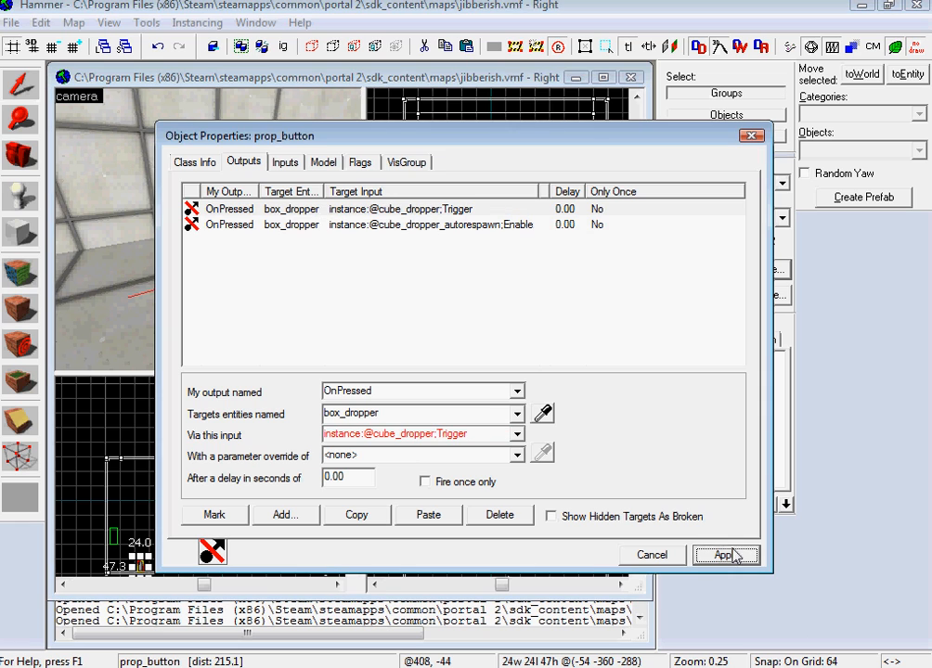
pyautogui.click(650, 556)
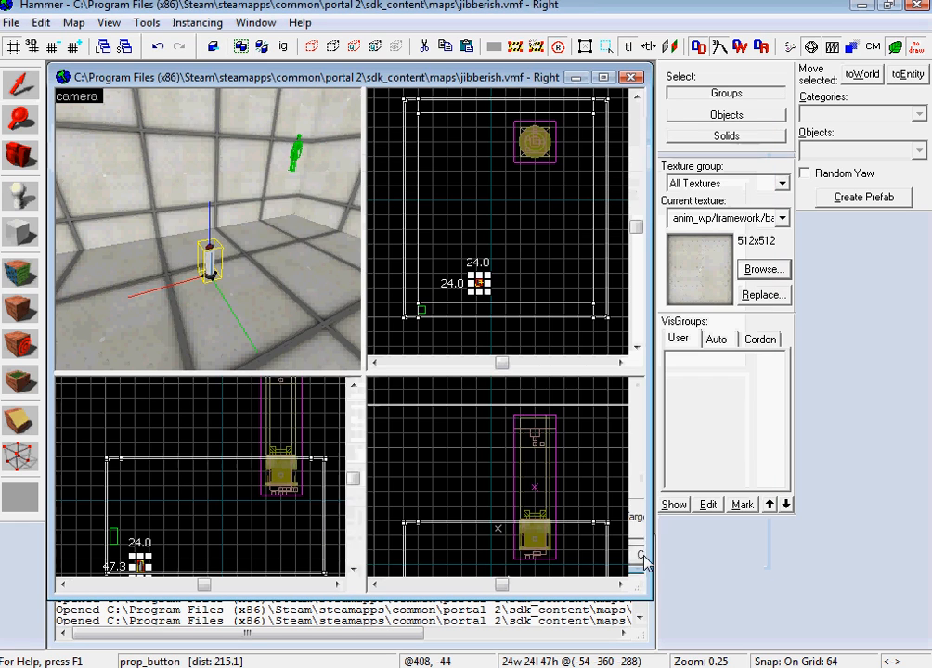
# Place a func_instance entity near the box dropper and set its Fix Up Name to gel_dropper
pyautogui.press('z')
pyautogui.press('w')
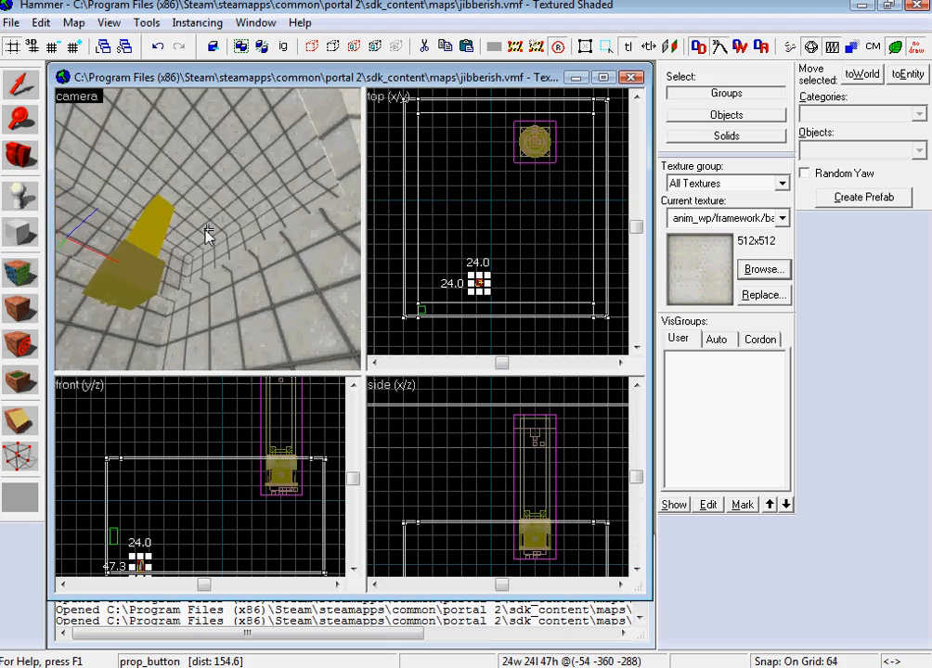
pyautogui.press('w')
pyautogui.press('w')
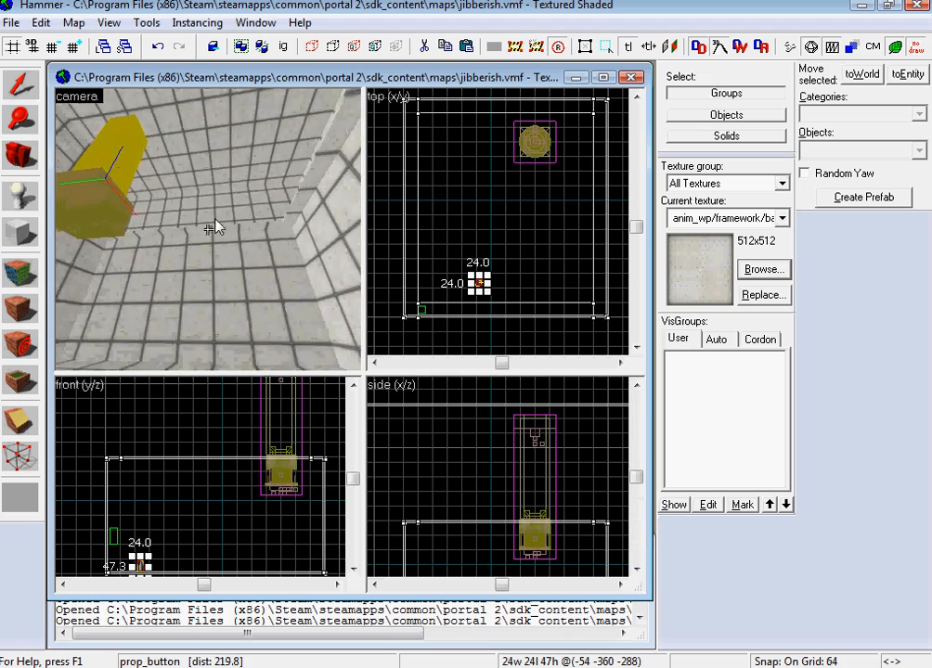
pyautogui.press('z')
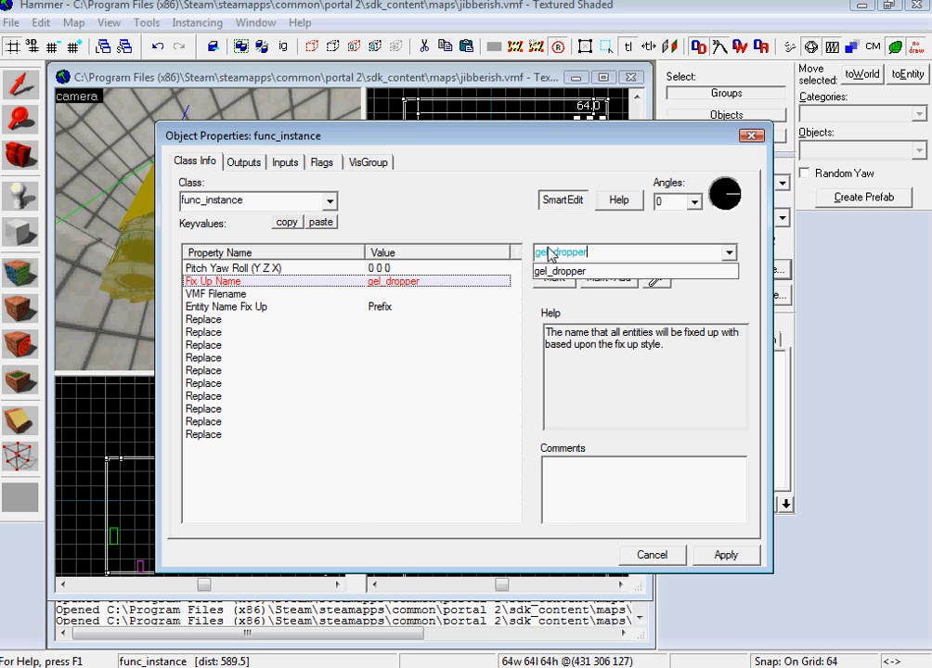
# Set the gel_dropper instance's VMF Filename to paint_dropper.vmf from the instances/gameplay folder and apply it
pyautogui.click(411, 296)
pyautogui.click(360, 295)
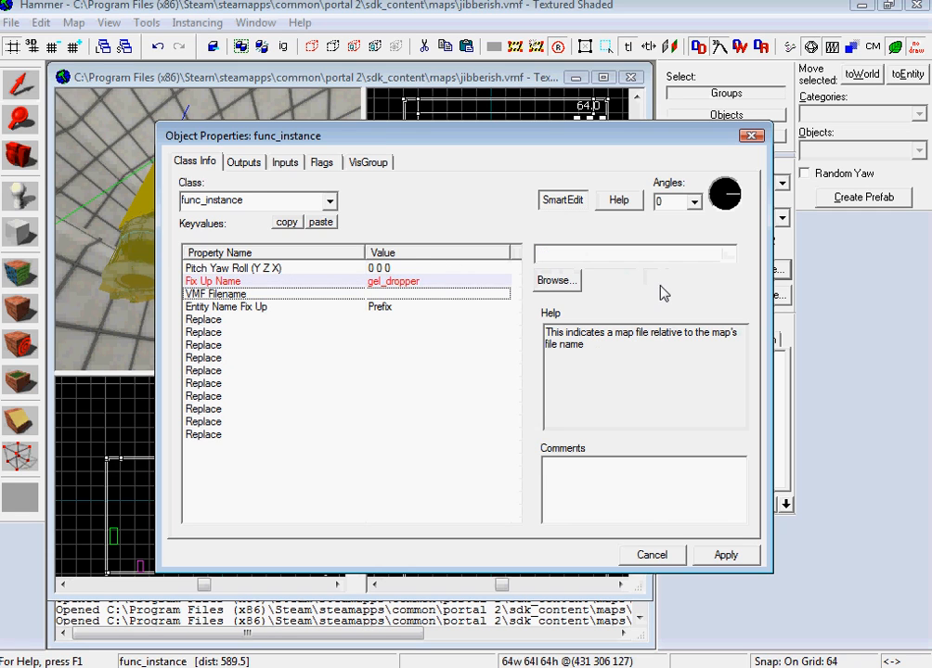
pyautogui.click(558, 281)
pyautogui.doubleClick(383, 290)
pyautogui.scroll(-4, 418, 380)
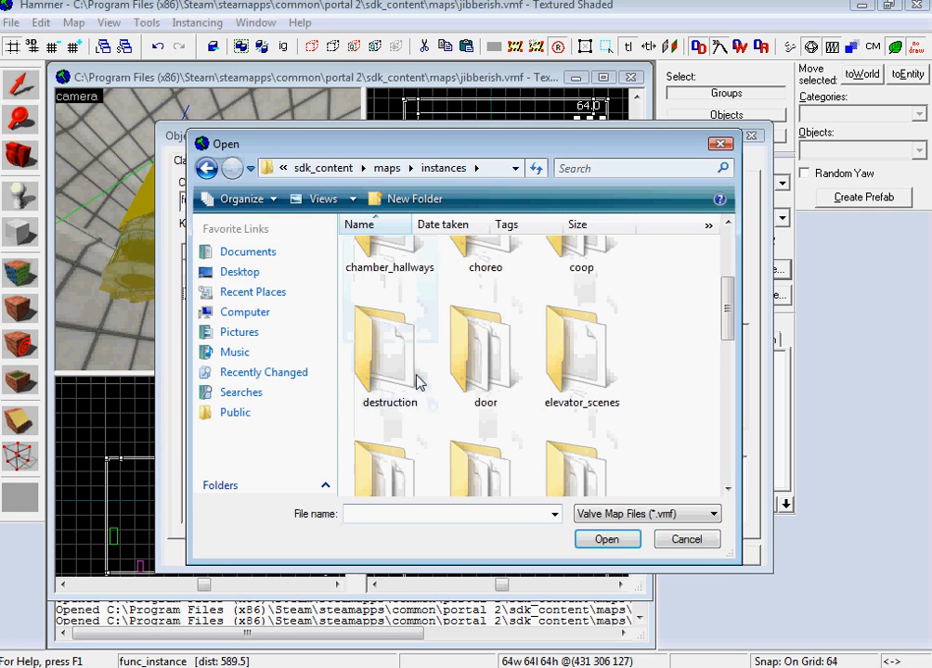
pyautogui.scroll(-4, 433, 411)
pyautogui.scroll(2, 432, 391)
pyautogui.scroll(1, 438, 389)
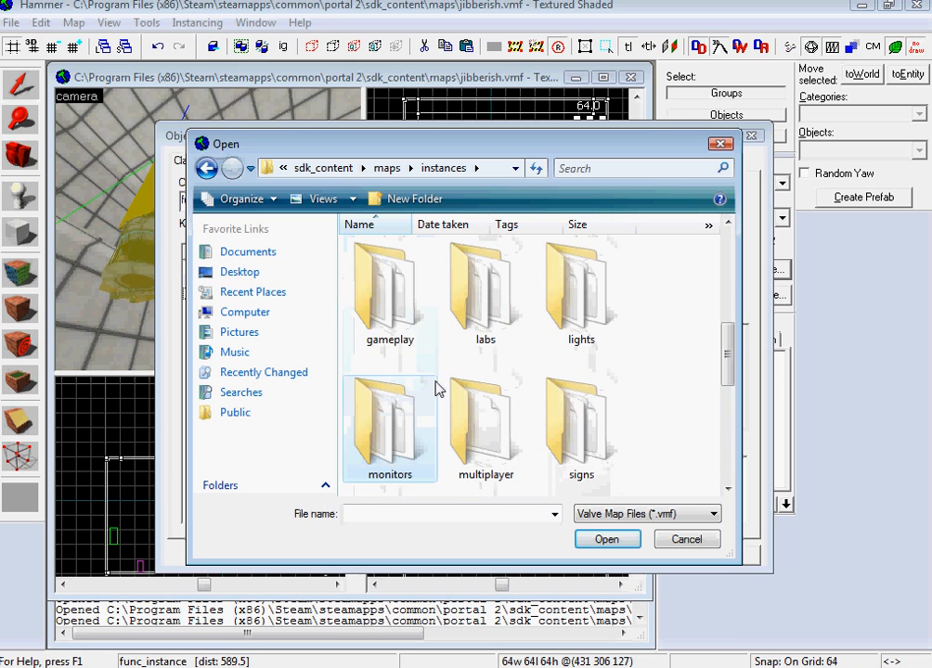
pyautogui.scroll(-1, 439, 389)
pyautogui.scroll(2, 726, 359)
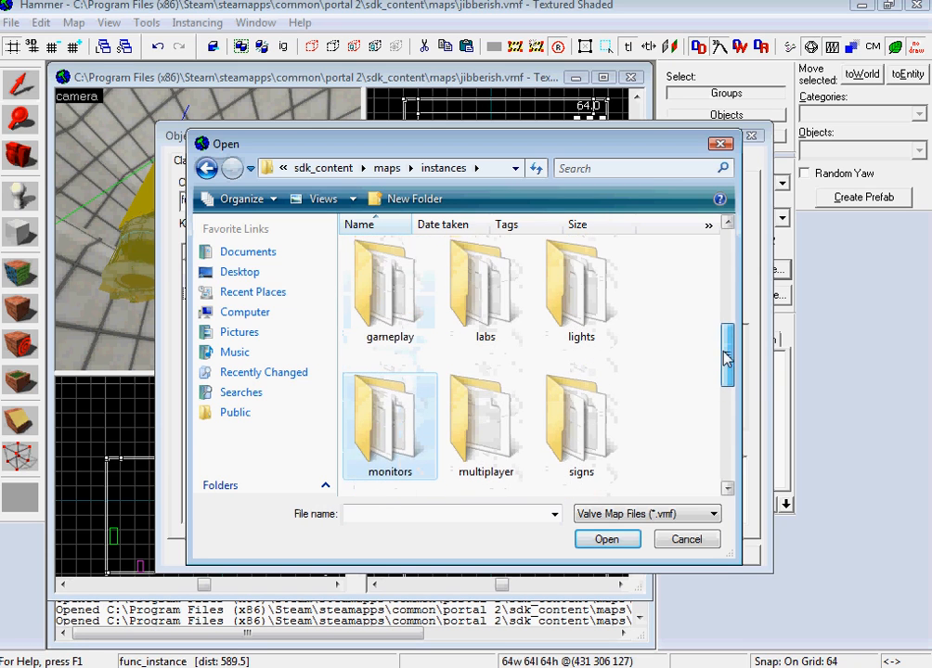
pyautogui.doubleClick(381, 298)
pyautogui.moveTo(728, 244)
pyautogui.mouseDown()
pyautogui.moveTo(730, 409)
pyautogui.moveTo(733, 390)
pyautogui.mouseUp()
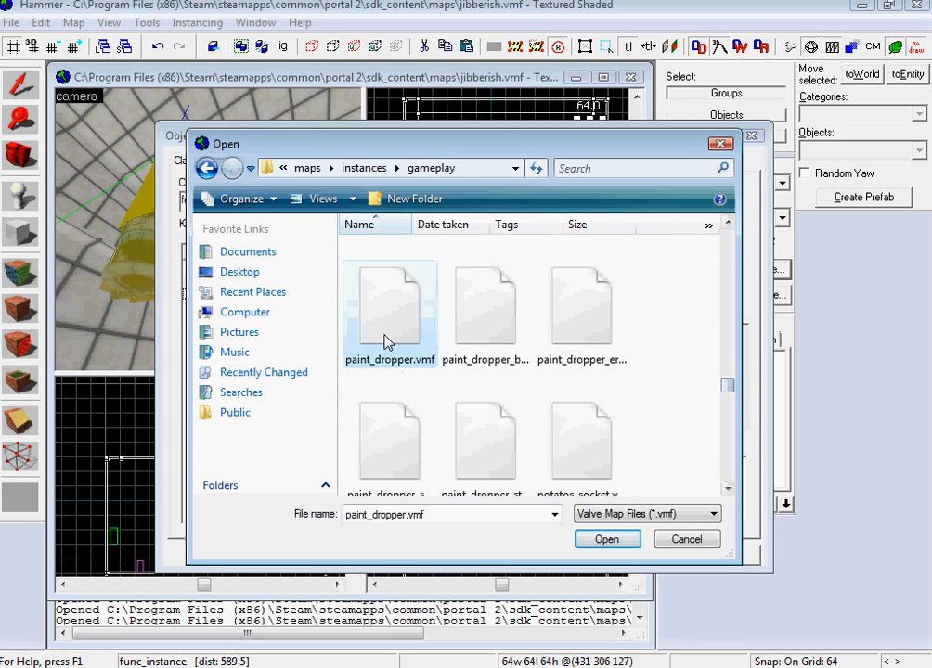
pyautogui.doubleClick(385, 343)
pyautogui.click(725, 555)
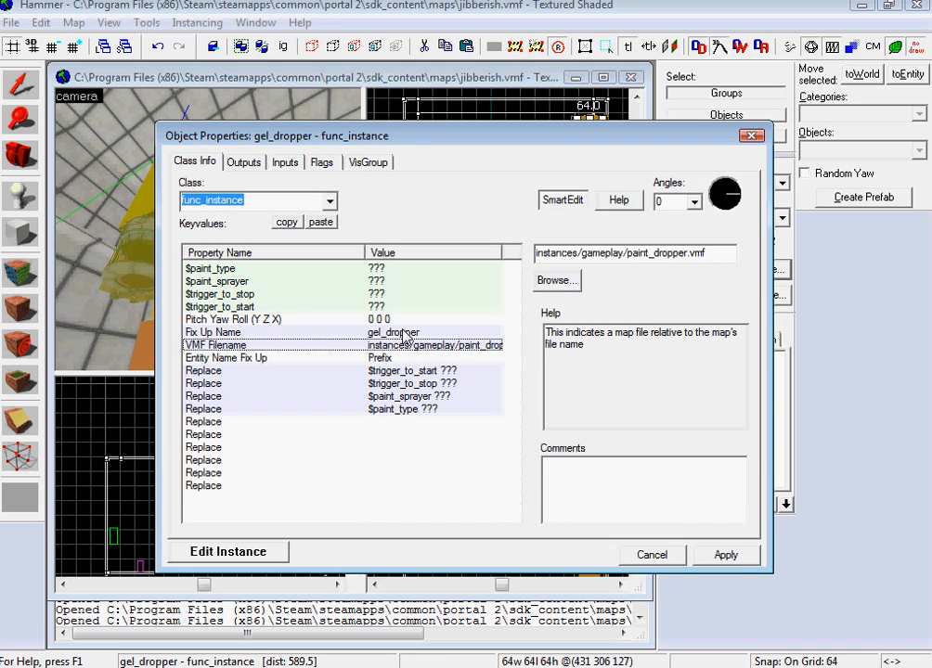
# Set the instance's $trigger_to_start replacement to start and $trigger_to_stop to stop
pyautogui.click(461, 371)
pyautogui.doubleClick(601, 276)
pyautogui.write('start')
pyautogui.click(402, 385)
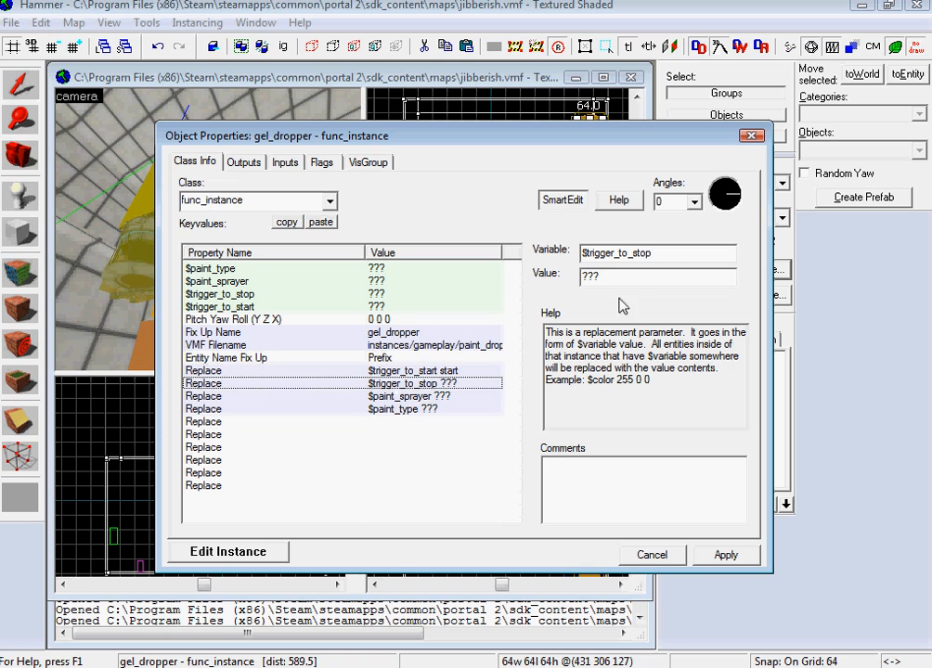
pyautogui.doubleClick(589, 276)
pyautogui.write('stop')
pyautogui.press('Return')
# Set the $paint_sprayer and $paint_type replacements to 0, apply the changes and close the properties
pyautogui.click(402, 396)
pyautogui.doubleClick(589, 277)
pyautogui.write('0')
pyautogui.click(408, 409)
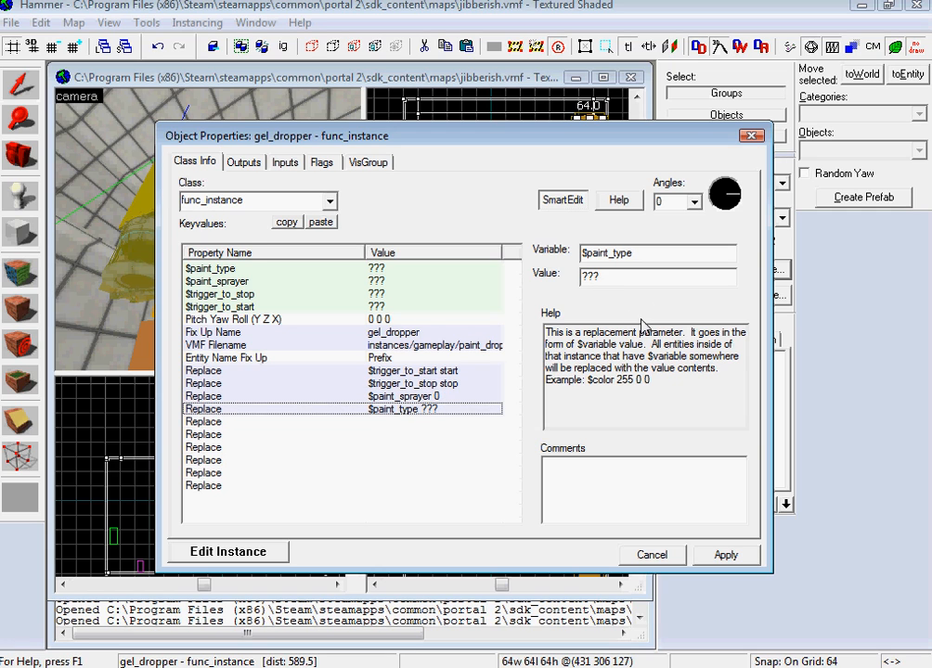
pyautogui.doubleClick(590, 277)
pyautogui.write('0')
pyautogui.click(720, 559)
pyautogui.click(680, 559)
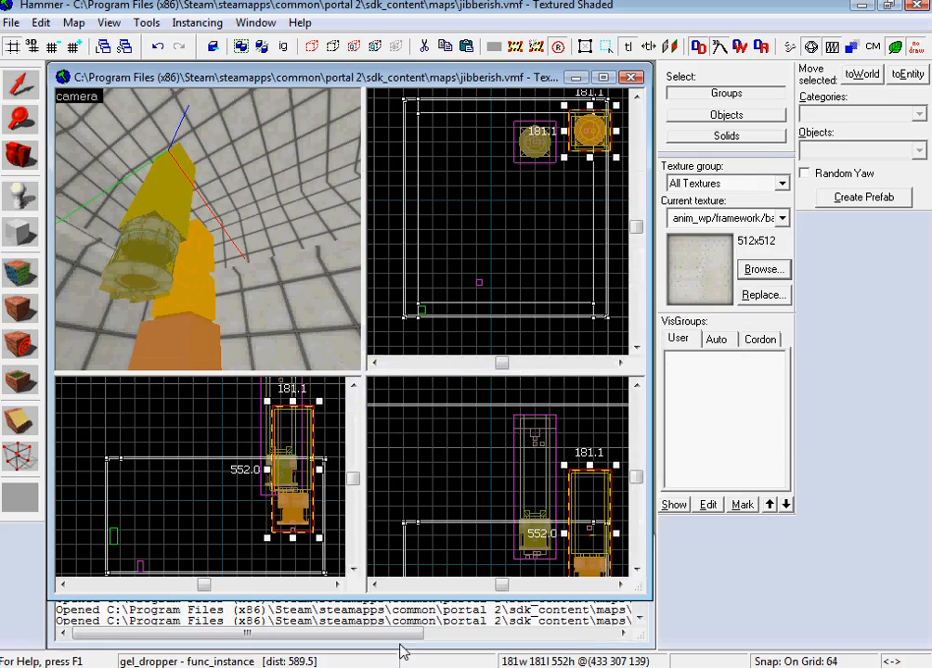
# Switch to the browser, consult the Valve Developer Community wiki's dropper instructions, and return to Hammer
pyautogui.click(402, 664)
pyautogui.scroll(3, 451, 265)
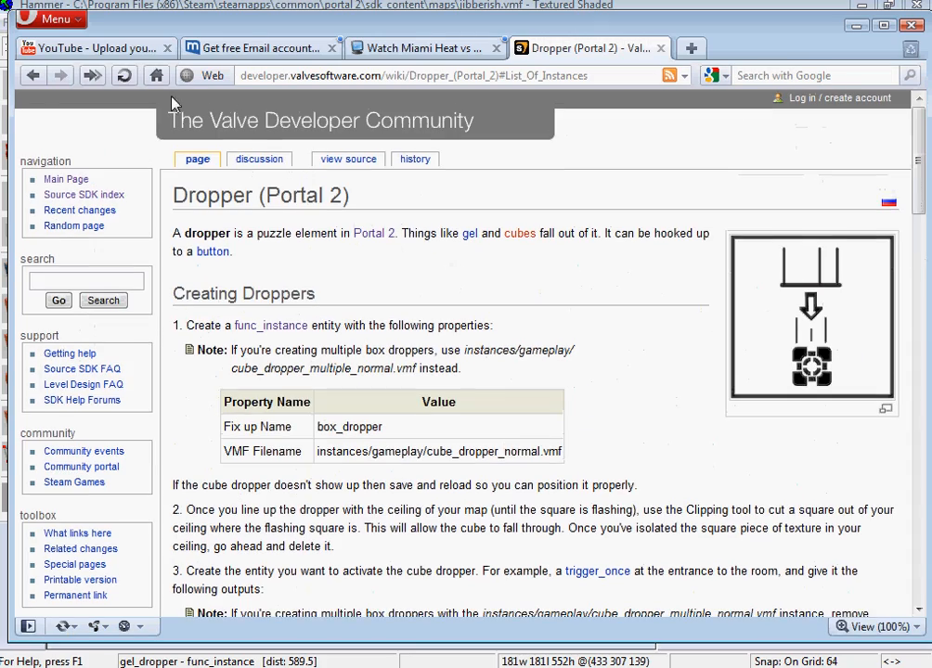
pyautogui.click(34, 76)
pyautogui.scroll(3, 352, 252)
pyautogui.scroll(-3, 352, 260)
pyautogui.moveTo(317, 271); pyautogui.dragTo(388, 283)
pyautogui.hotkey('alt', 'Tab')
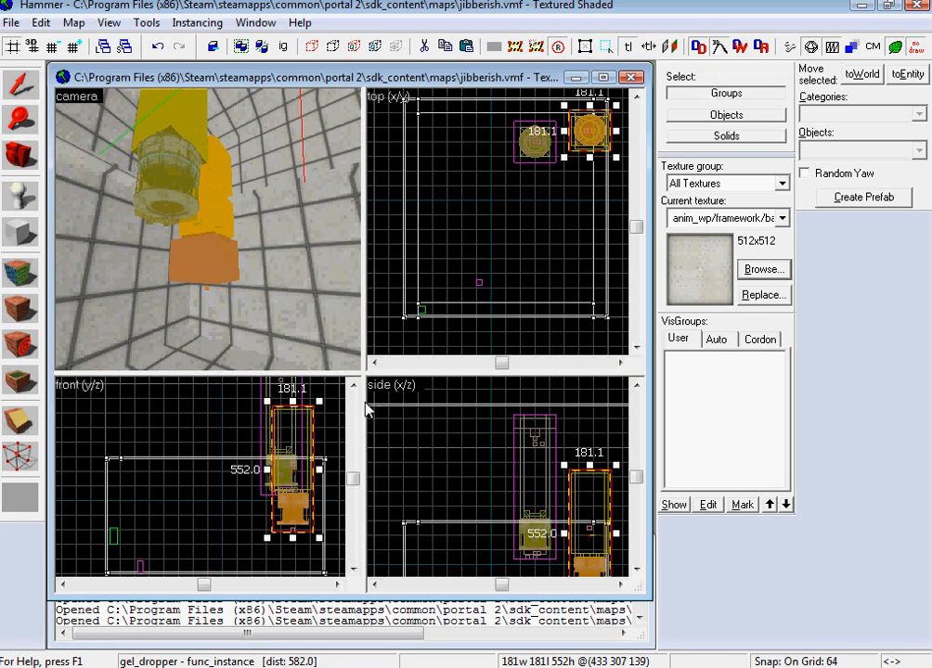
# Raise the gel_dropper instance into the ceiling and move it clear of the wall and box dropper, to about 322, 66, 268
pyautogui.moveTo(302, 490); pyautogui.dragTo(293, 458)
pyautogui.press('z')
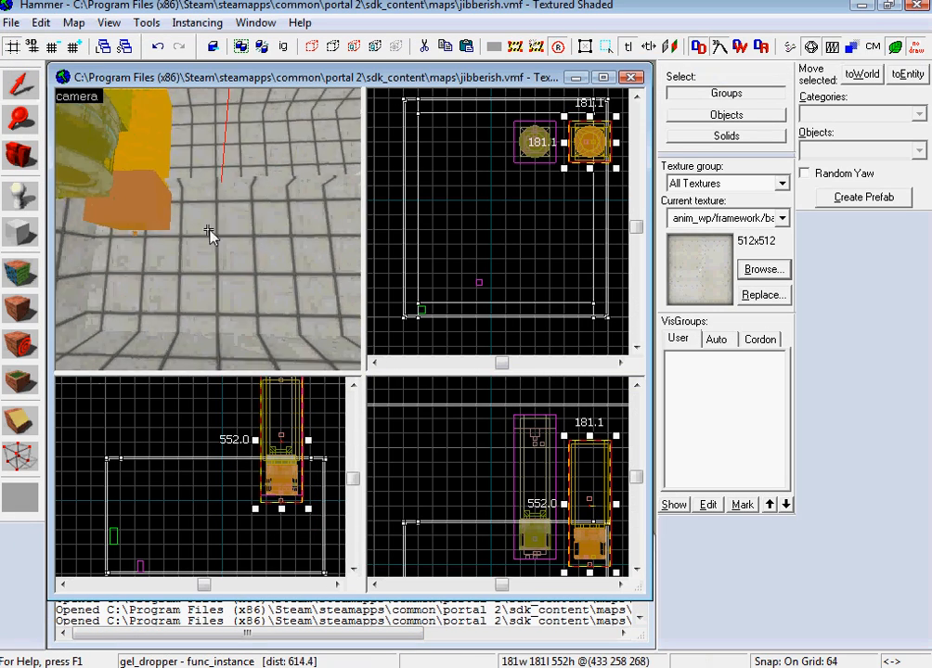
pyautogui.press('w')
pyautogui.press('z')
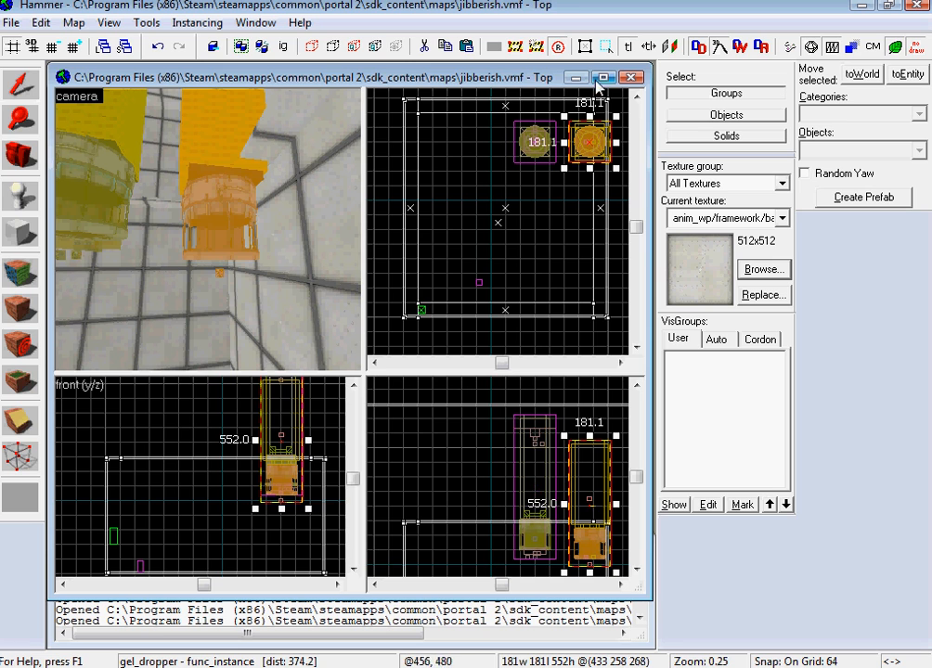
pyautogui.moveTo(595, 153)
pyautogui.keyDown('shift'); pyautogui.mouseDown()
pyautogui.moveTo(546, 195)
pyautogui.moveTo(574, 195)
pyautogui.mouseUp(); pyautogui.keyUp('shift')
# Place a new entity on the floor near the existing button and change its class to prop_floor_button
pyautogui.press('z')
pyautogui.press('w')
pyautogui.press('w')
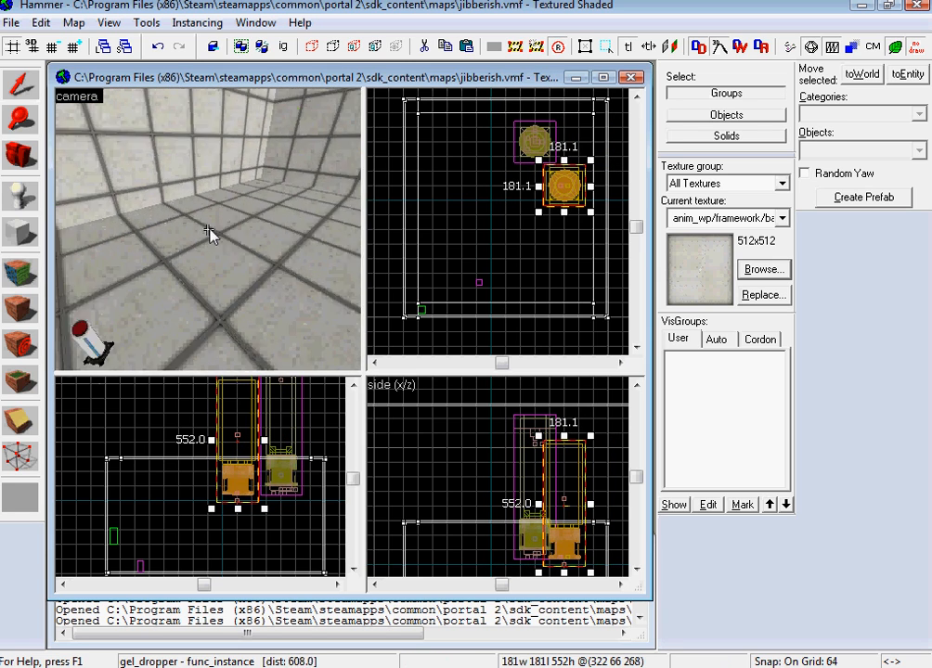
pyautogui.press('z')
pyautogui.hotkey('shift', 'e')
pyautogui.click(208, 231)
pyautogui.hotkey('alt', 'Return')
pyautogui.doubleClick(238, 201)
pyautogui.write('floor')
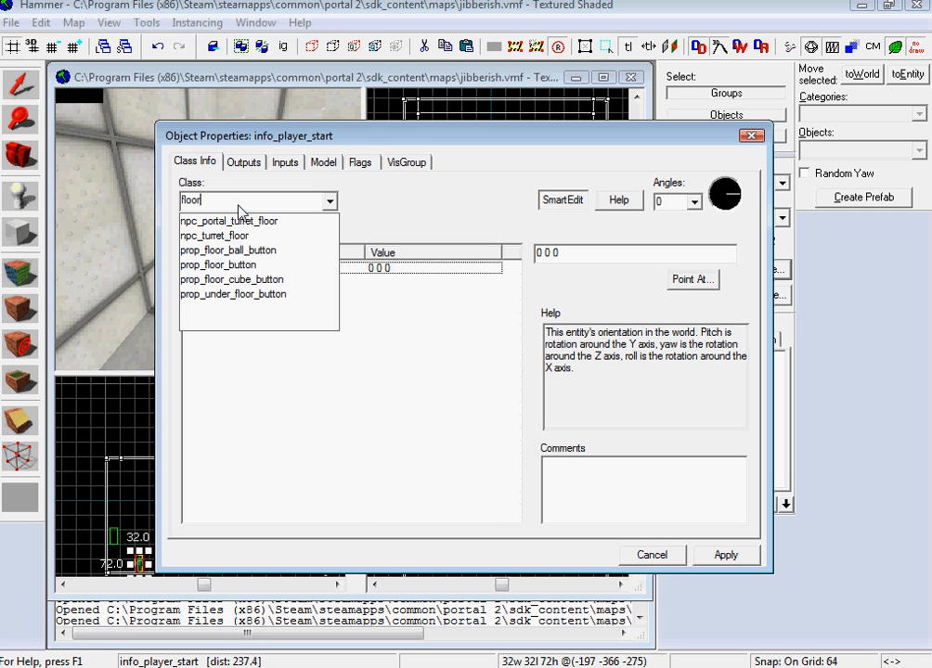
pyautogui.click(249, 266)
pyautogui.click(738, 555)
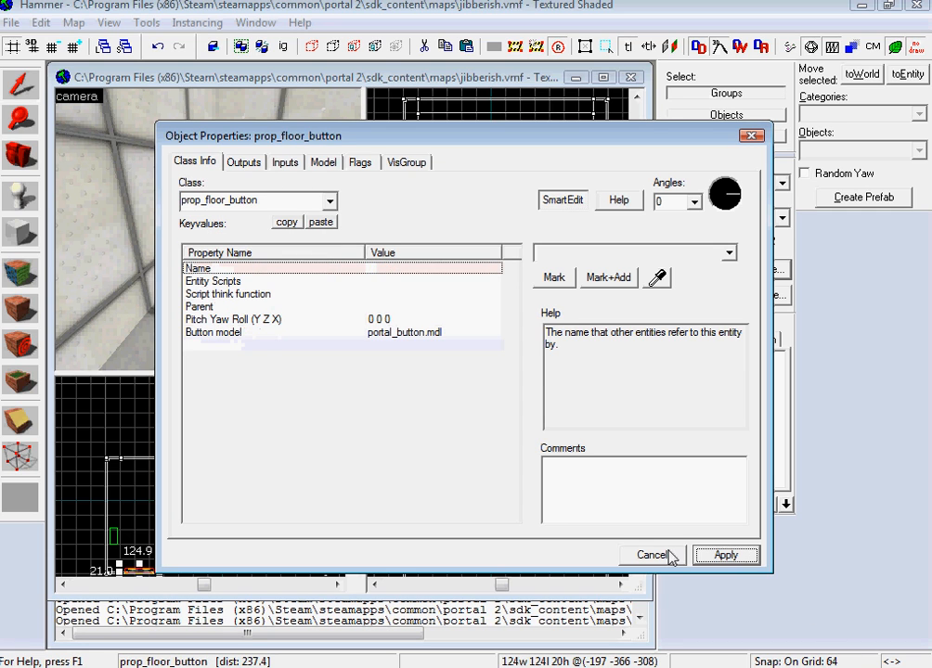
# Add an OnPressed output to the prop_floor_button
pyautogui.click(242, 162)
pyautogui.click(279, 515)
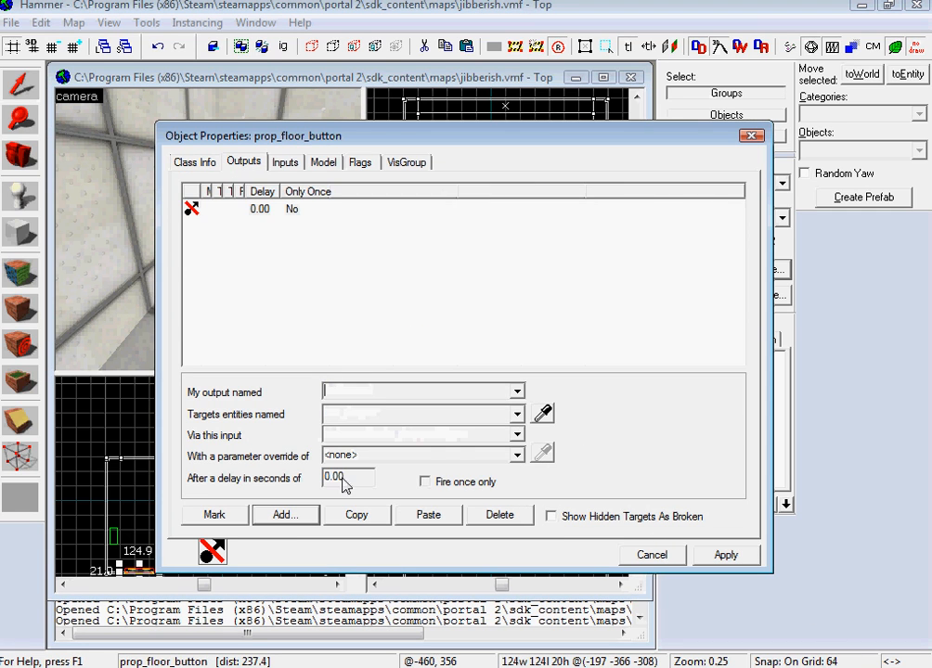
pyautogui.click(517, 392)
pyautogui.click(418, 406)
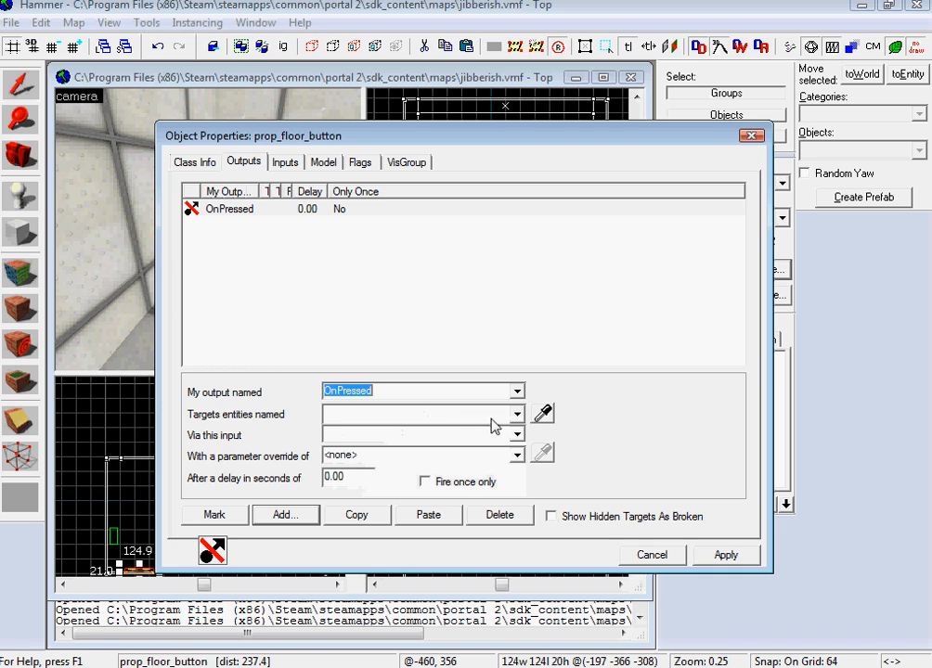
# Target the floor button's output at gel_dropper-start via the Trigger input
pyautogui.click(517, 414)
pyautogui.click(464, 434)
pyautogui.click(515, 414)
pyautogui.click(469, 451)
pyautogui.click(433, 420)
pyautogui.write('-stqar')
pyautogui.press('BackSpace')
pyautogui.press('BackSpace')
pyautogui.press('BackSpace')
pyautogui.write('art')
pyautogui.click(416, 436)
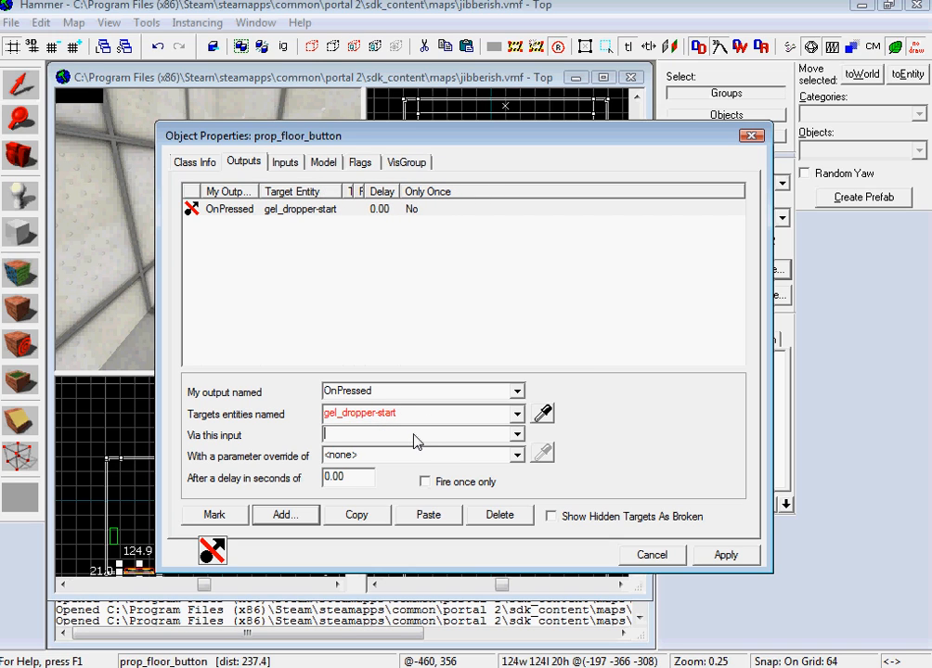
pyautogui.write('Trigger')
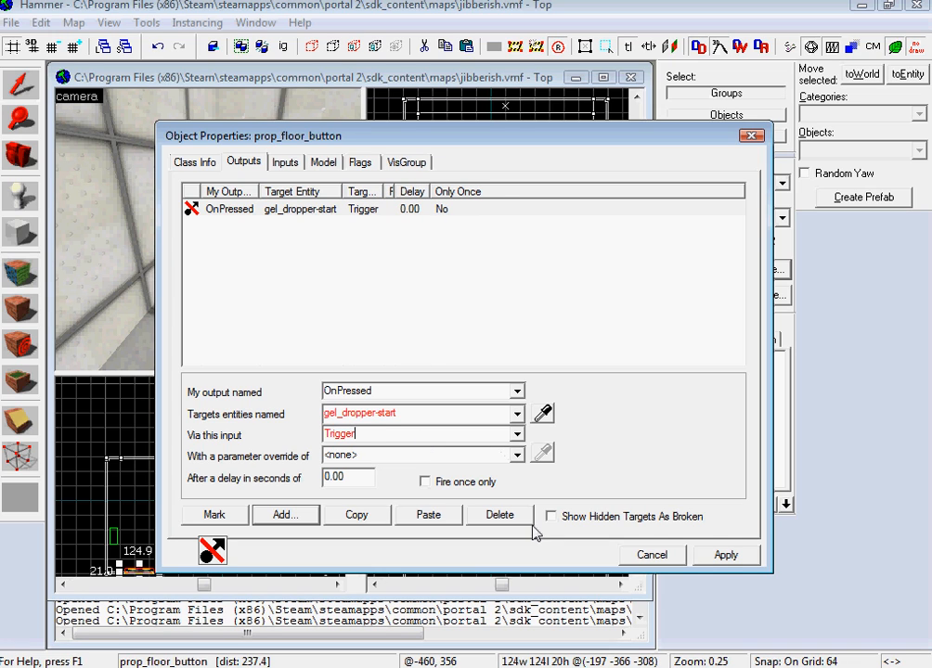
# Add an OnUnPressed output to the floor button that targets gel_dropper-stop via the Trigger input, and apply it
pyautogui.click(285, 514)
pyautogui.click(516, 392)
pyautogui.click(389, 453)
pyautogui.click(417, 413)
pyautogui.write('gel_dropper-stop')
pyautogui.click(438, 437)
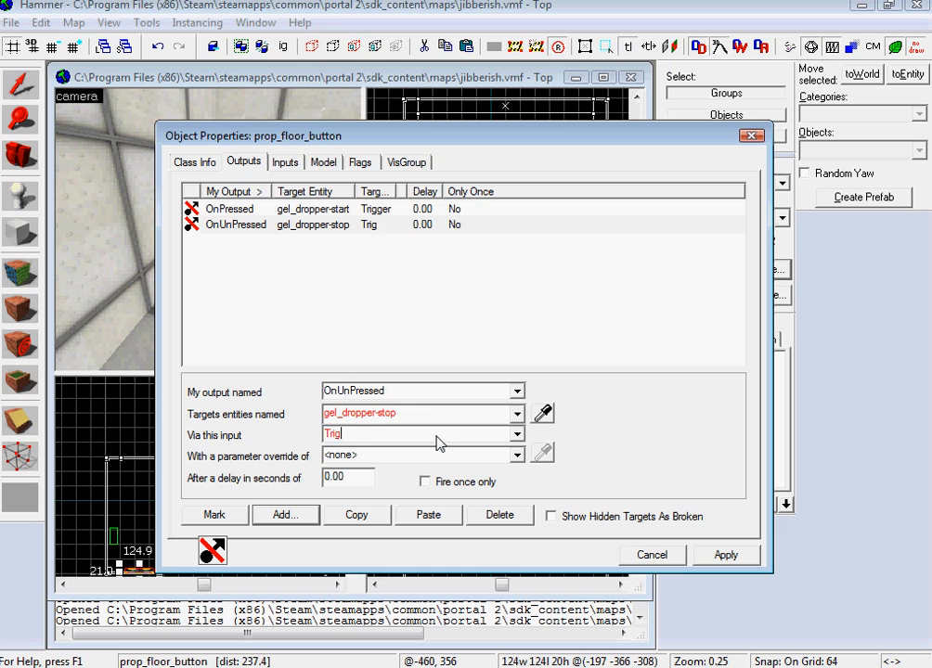
pyautogui.click(729, 555)
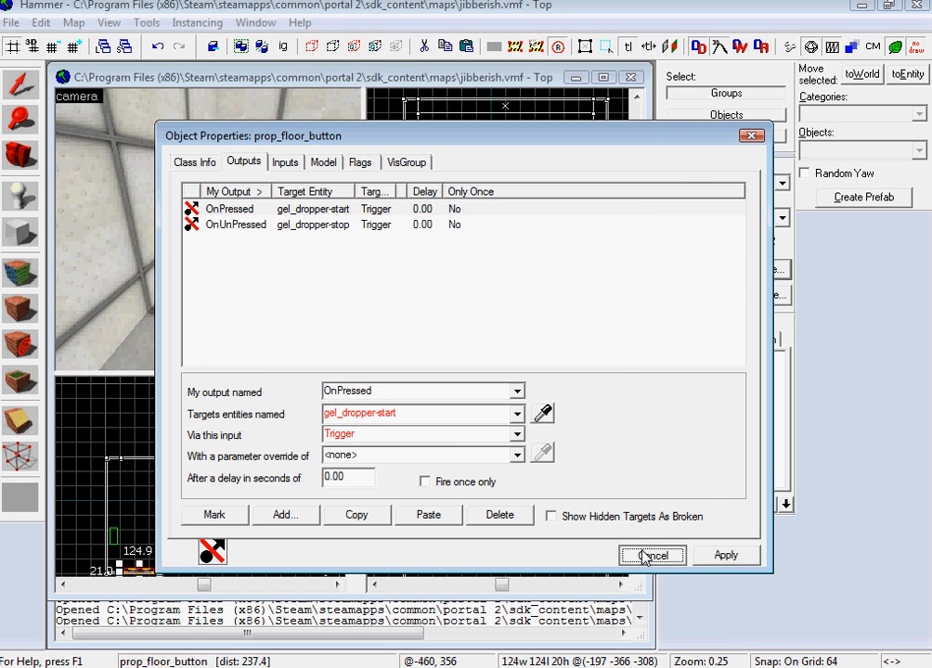
pyautogui.click(650, 554)
# Place a new entity high up in the room near the wall, clear of the two droppers
pyautogui.press('w')
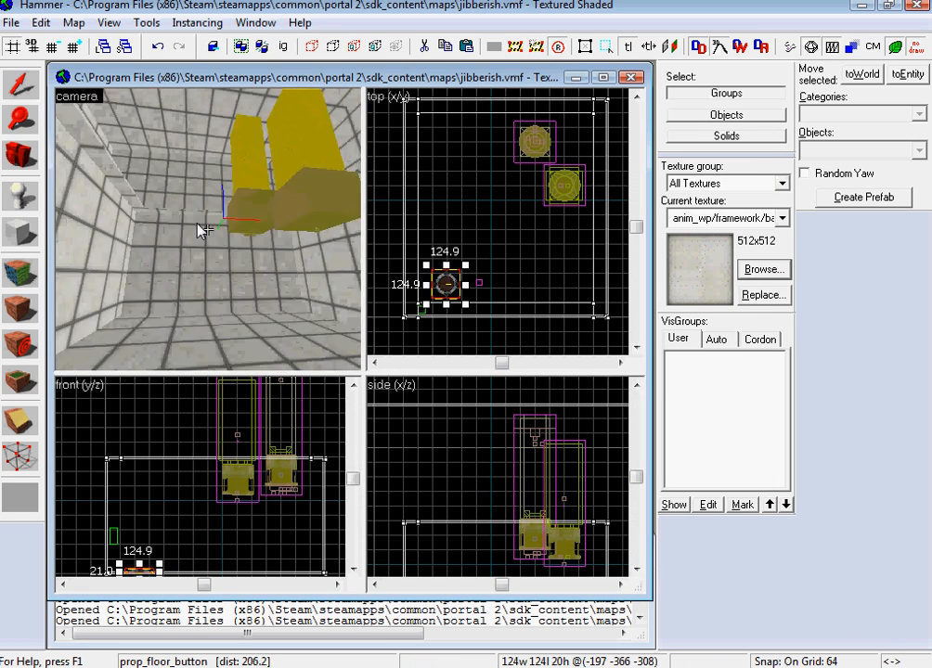
pyautogui.press('w')
pyautogui.press('s')
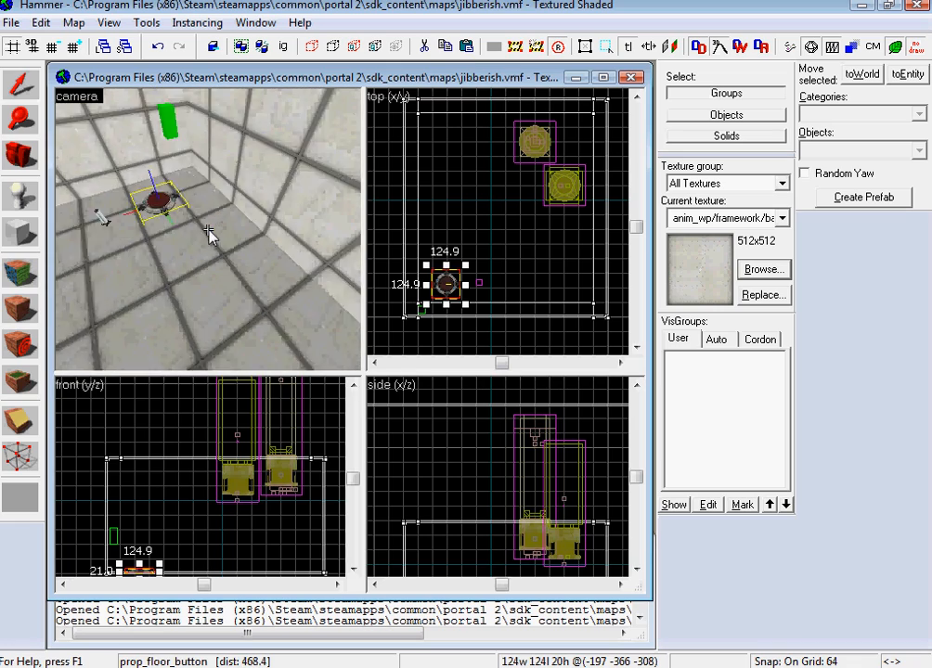
pyautogui.press('a')
pyautogui.press('w')
pyautogui.press('s')
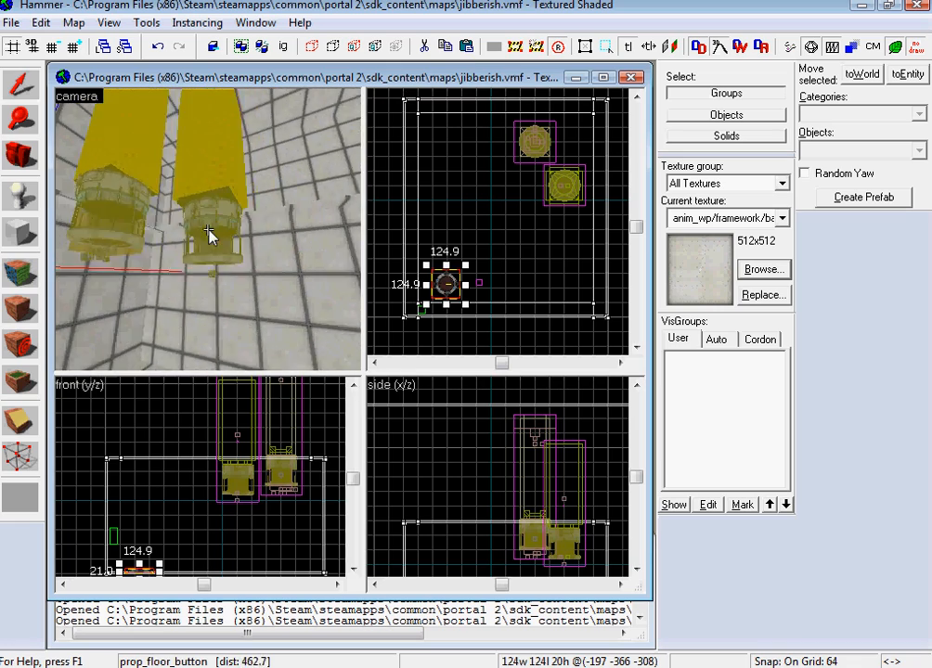
pyautogui.press('w')
pyautogui.press('z')
pyautogui.hotkey('shift', 'e')
pyautogui.click(209, 232)
pyautogui.hotkey('shift', 's')
# Change the new entity's class to info_paint_sprayer and apply the change
pyautogui.doubleClick(209, 233)
pyautogui.write('paint')
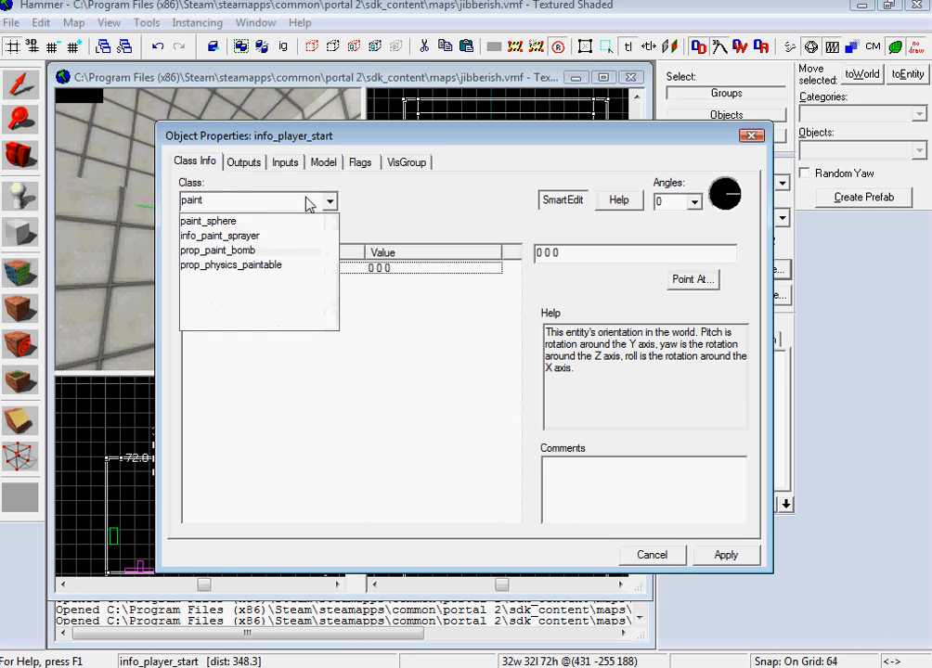
pyautogui.click(260, 236)
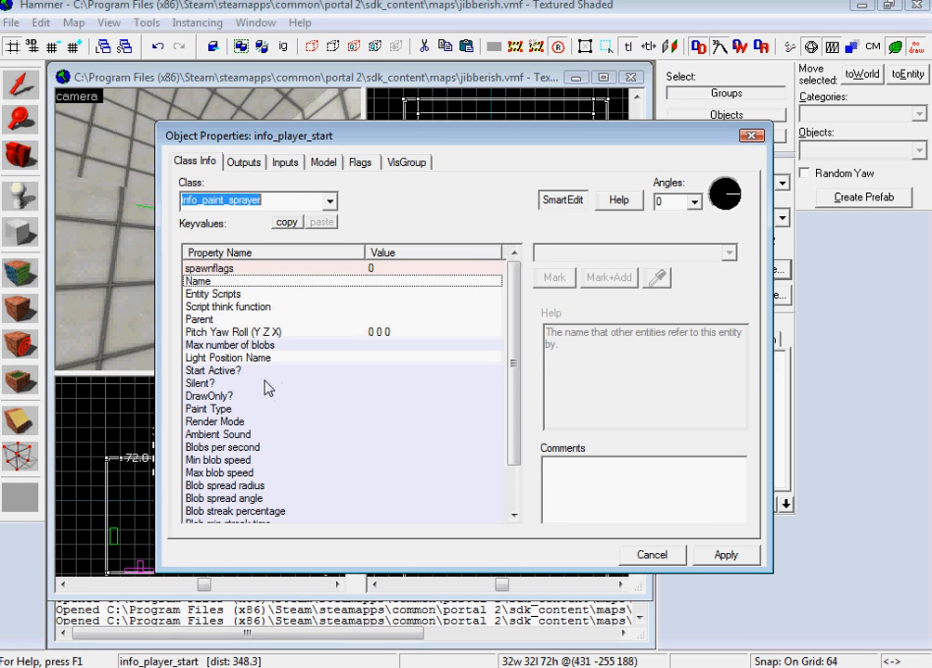
pyautogui.click(721, 555)
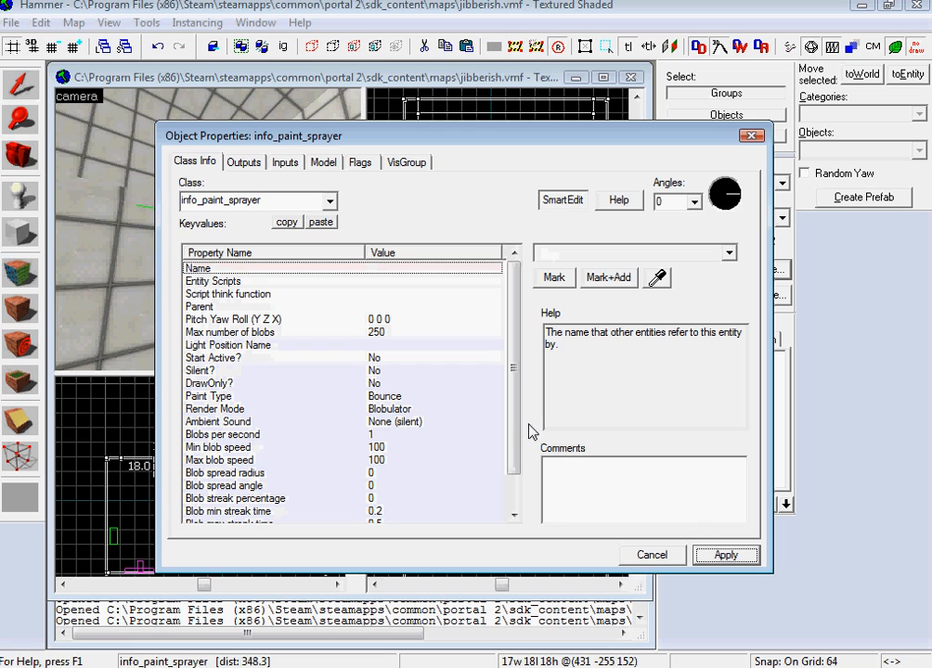
# Set the info_paint_sprayer's Start Active? to Yes and its Paint Type to Speed, and apply the settings
pyautogui.click(420, 358)
pyautogui.click(729, 253)
pyautogui.click(657, 268)
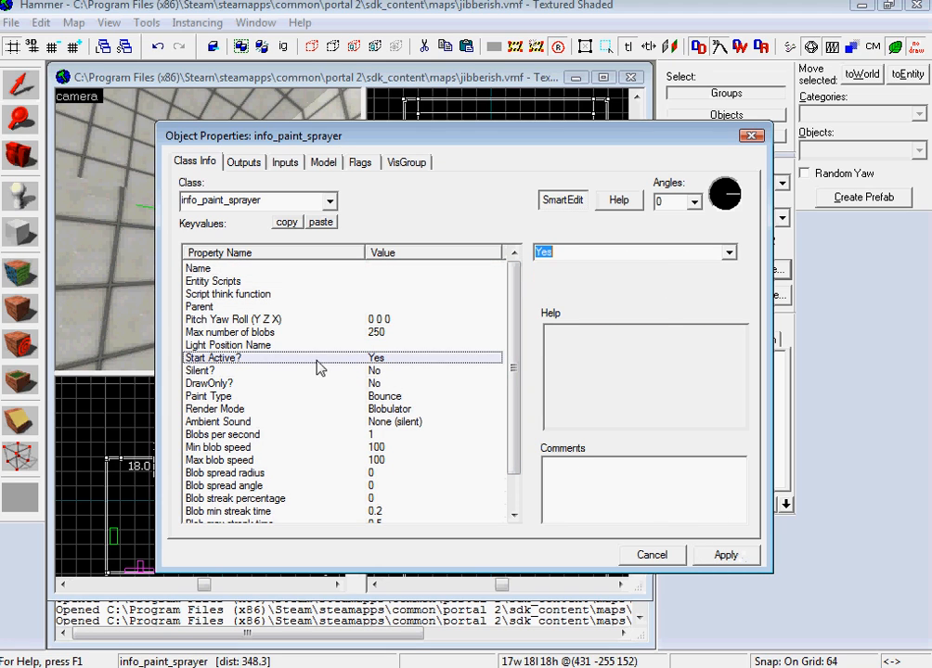
pyautogui.click(397, 397)
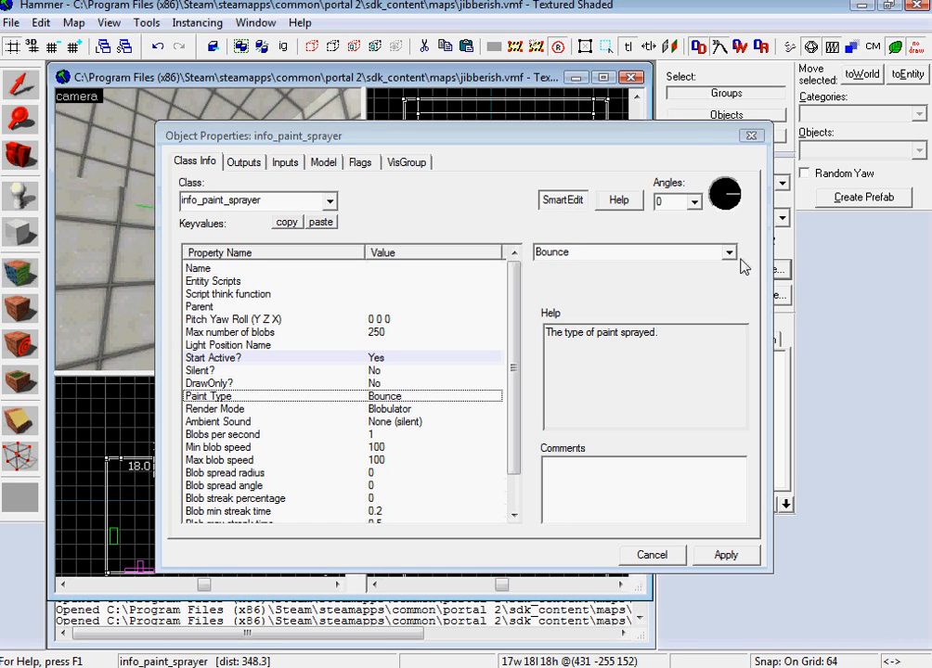
pyautogui.click(729, 253)
pyautogui.click(641, 281)
pyautogui.click(722, 554)
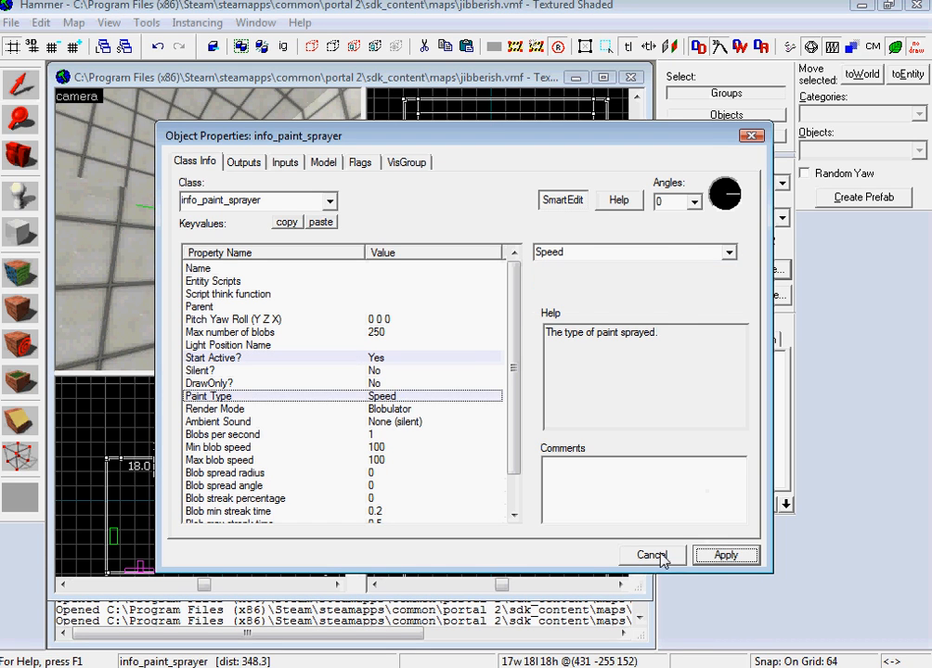
pyautogui.click(651, 554)
# Examine the info_paint_sprayer's orientation and its position relative to the wall, ceiling and droppers
pyautogui.press('z')
pyautogui.press('w')
pyautogui.press('z')
pyautogui.scroll(12, 594, 535)
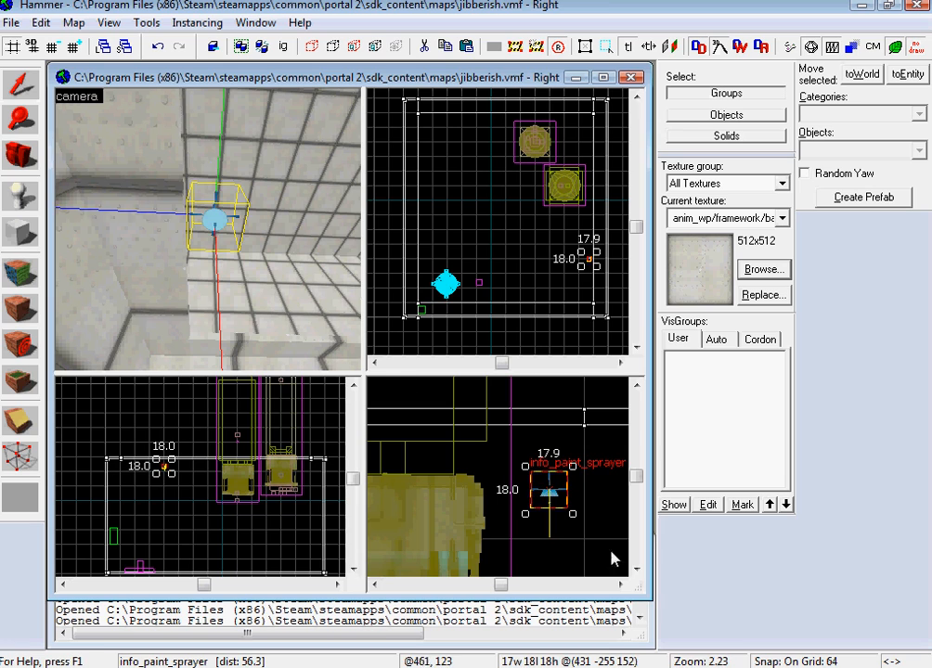
pyautogui.press('z')
pyautogui.press('s')
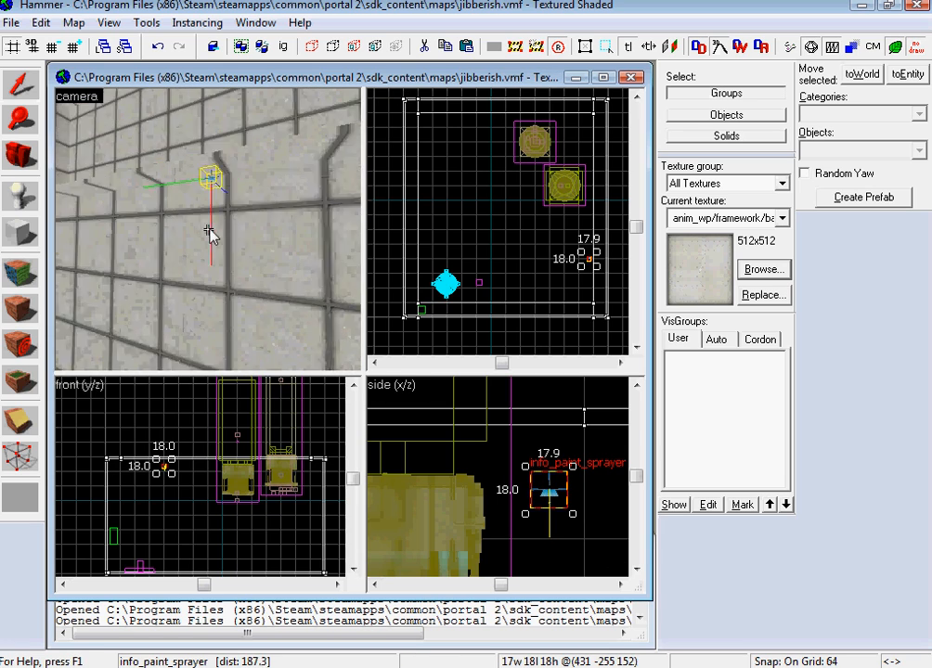
pyautogui.press('w')
pyautogui.press('z')
pyautogui.press('z')
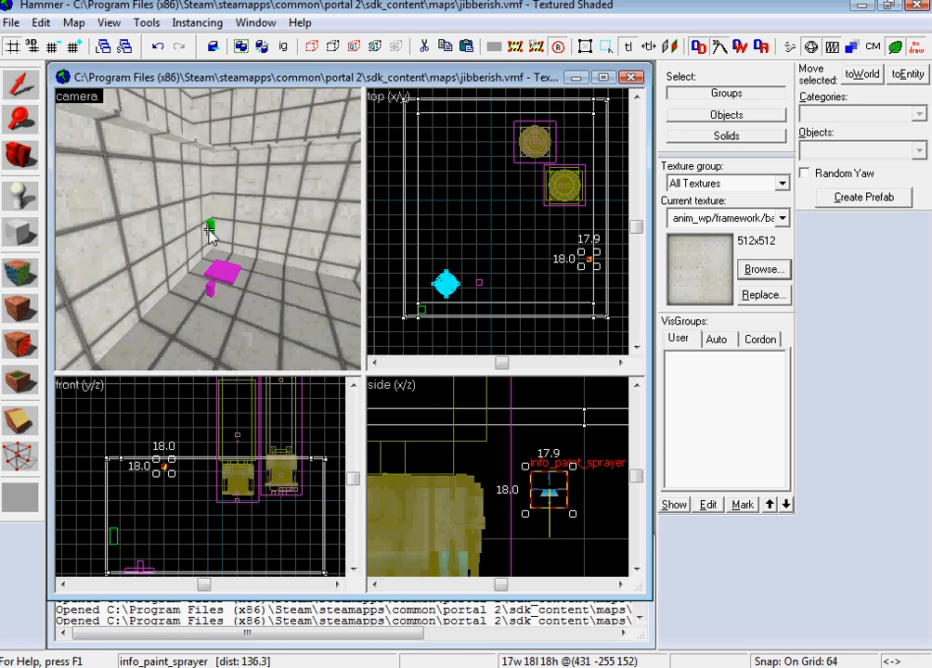
pyautogui.press('w')
pyautogui.press('s')
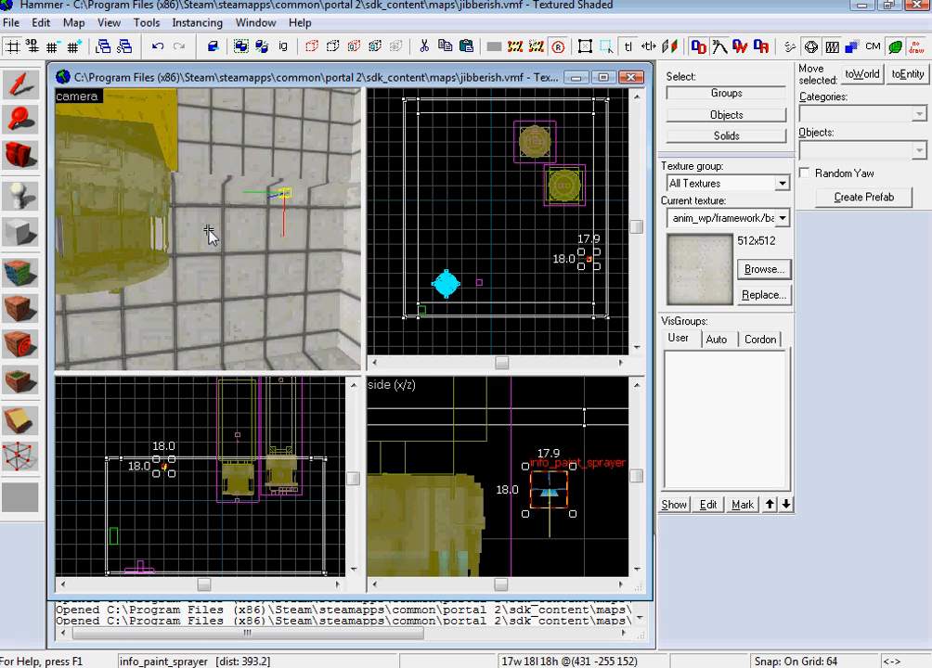
pyautogui.press('z')
# Open the map properties and go through the world settings
pyautogui.click(75, 22)
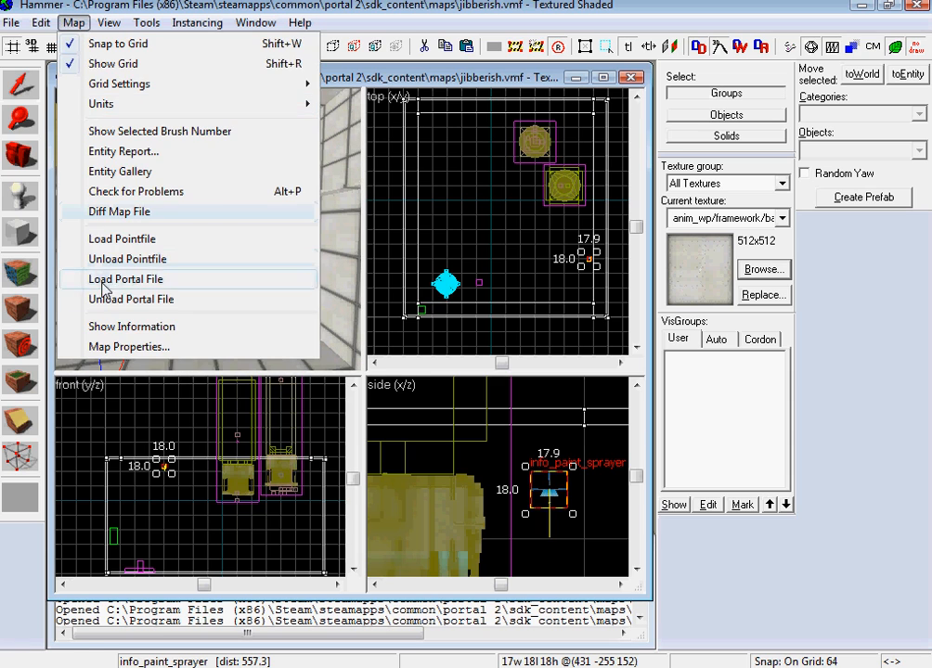
pyautogui.click(113, 343)
pyautogui.click(367, 521)
pyautogui.click(364, 511)
pyautogui.click(880, 265)
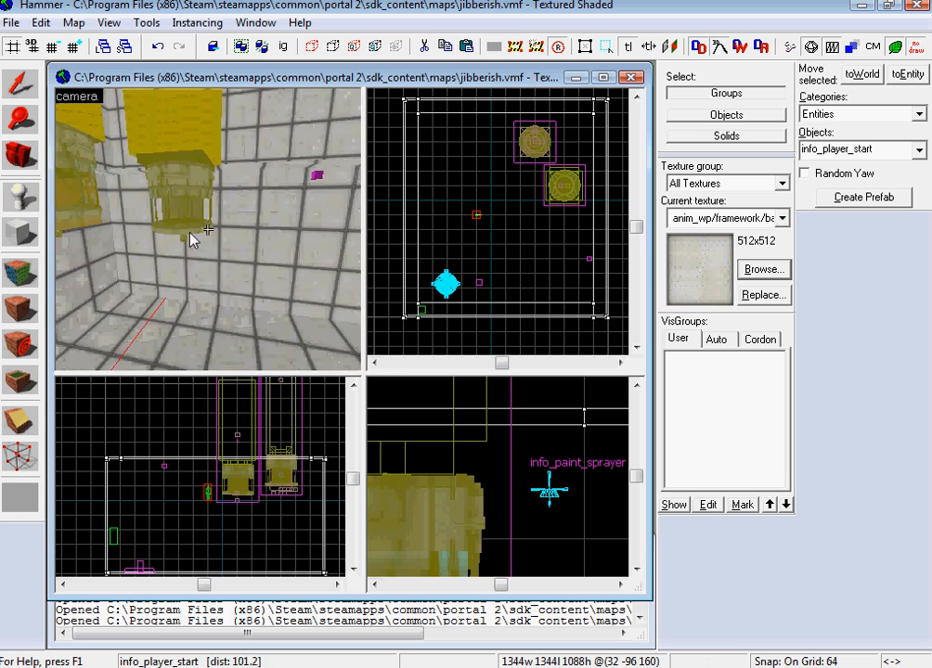
# Place a light entity in the room at about -64, -64, 0
pyautogui.press('w')
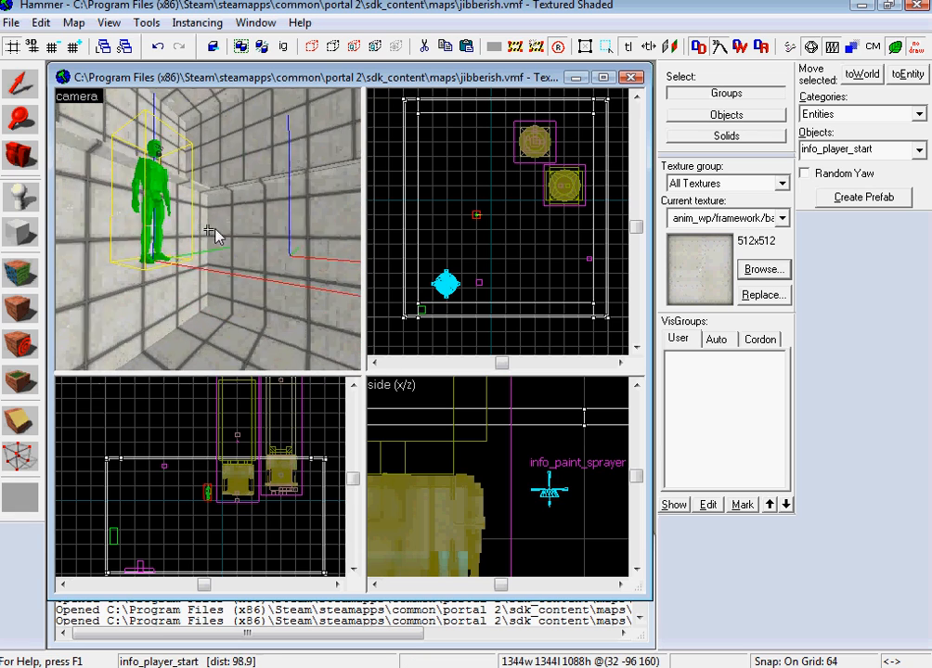
pyautogui.press('z')
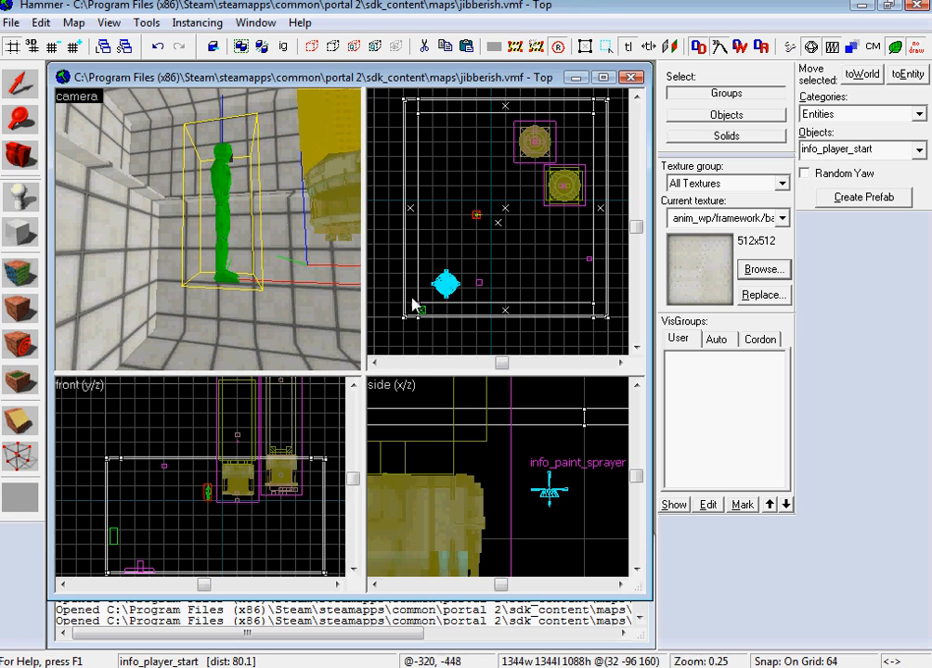
pyautogui.click(19, 85)
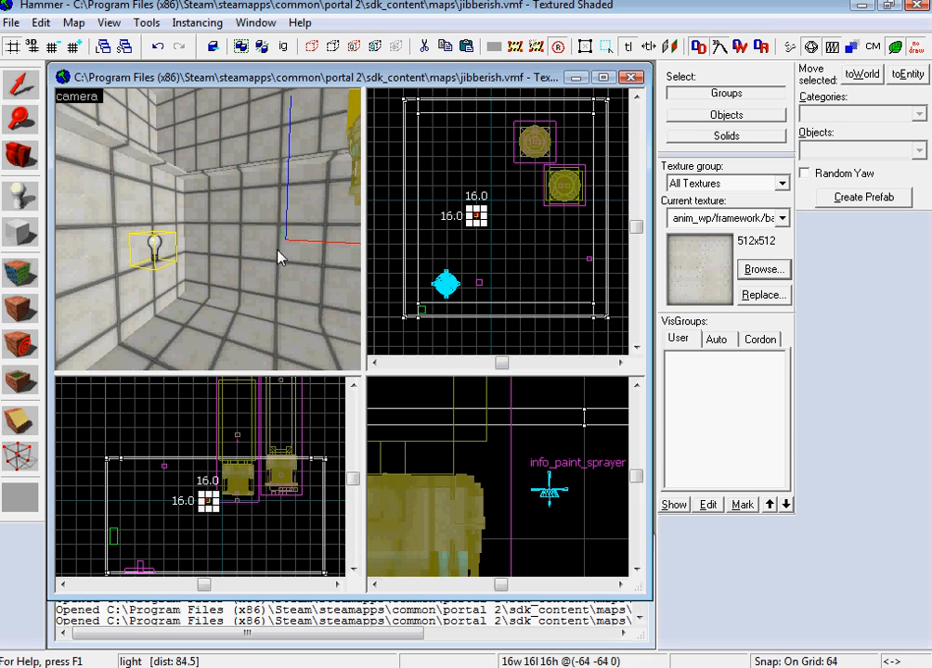
# Copy the light to several spots spread around the room, including about -384, 128, 0 and -232, -599, 688
pyautogui.moveTo(476, 215); pyautogui.dragTo(408, 176)
pyautogui.press('z')
pyautogui.press('z')
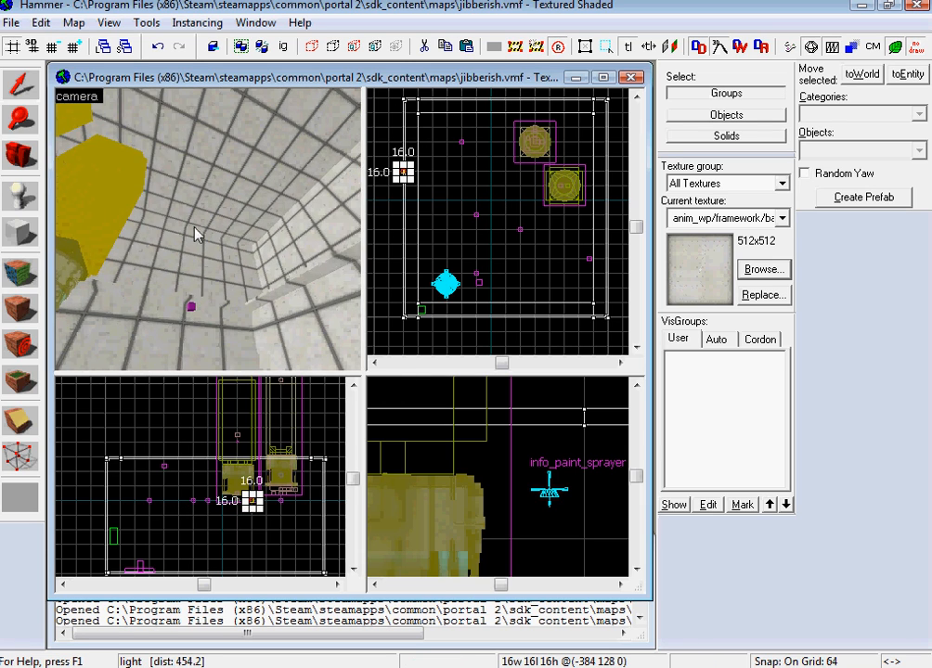
pyautogui.press('z')
pyautogui.press('z')
pyautogui.click(131, 217)
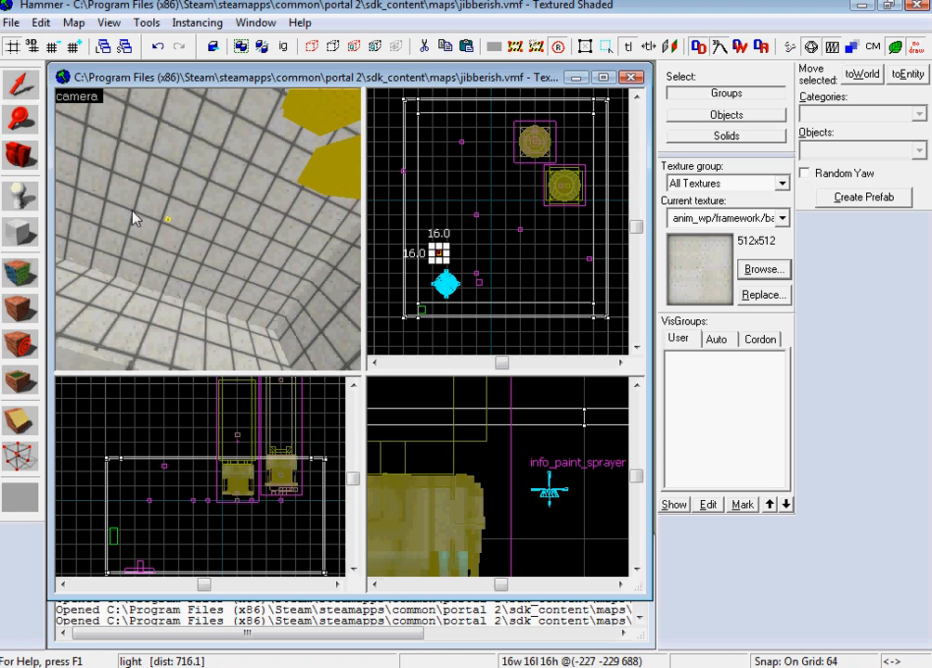
pyautogui.click(85, 187)
# Compile and run the map with BSP, VIS and RAD all set to Normal
pyautogui.press('z')
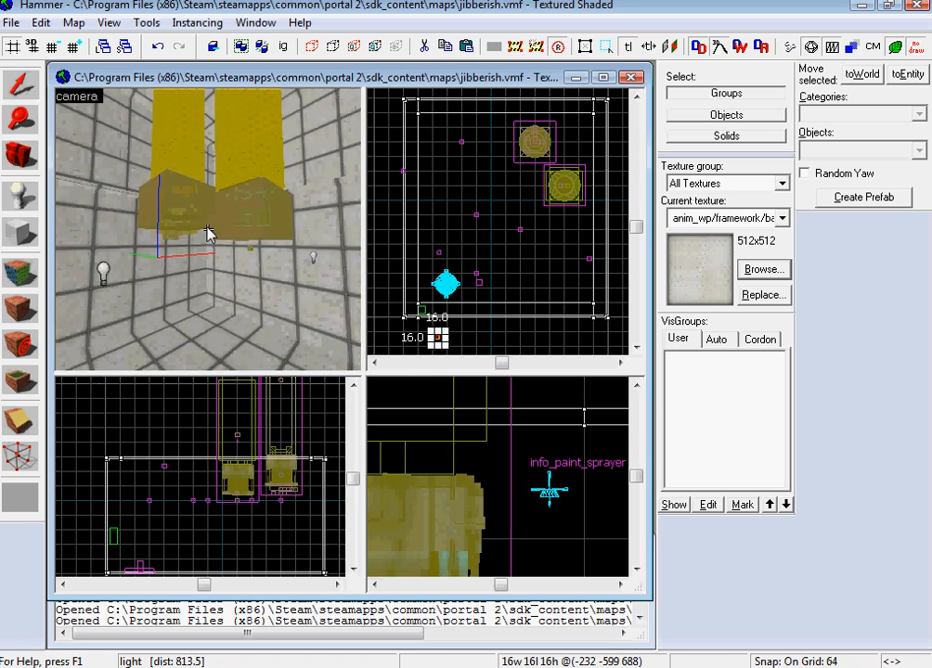
pyautogui.press('s')
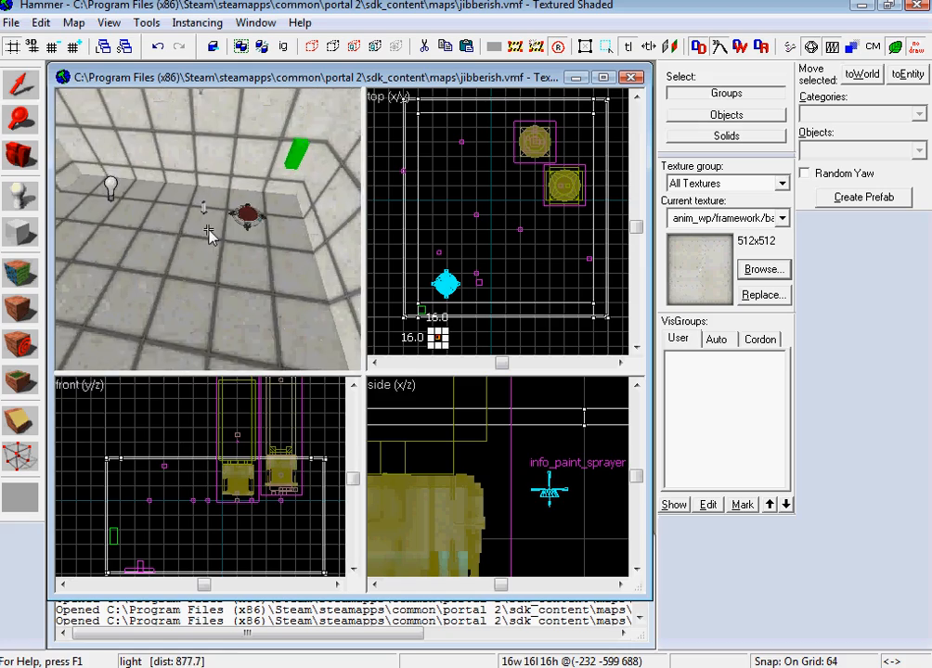
pyautogui.press('s')
pyautogui.press('F9')
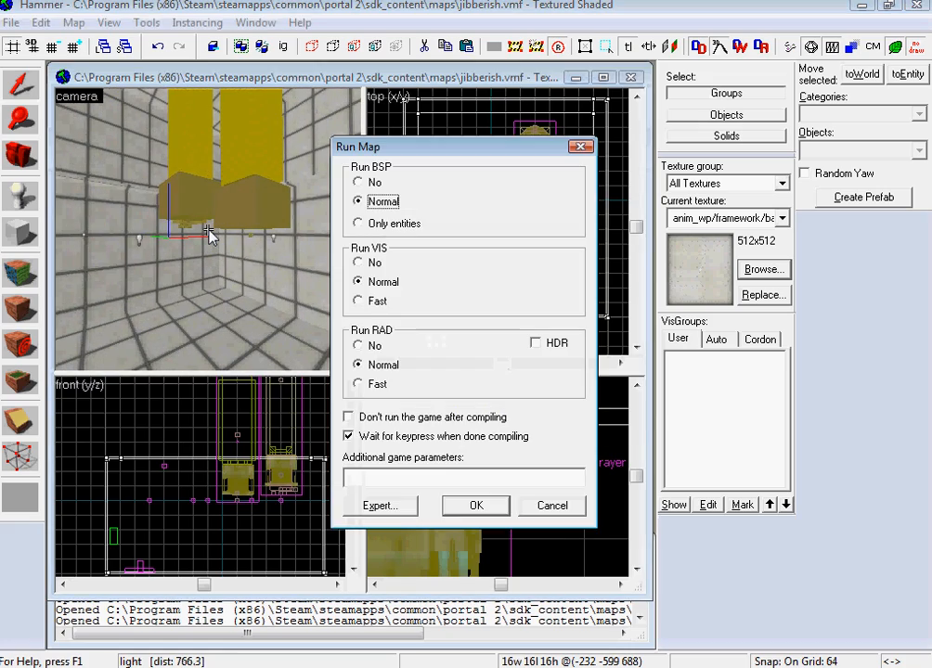
pyautogui.press('Return')
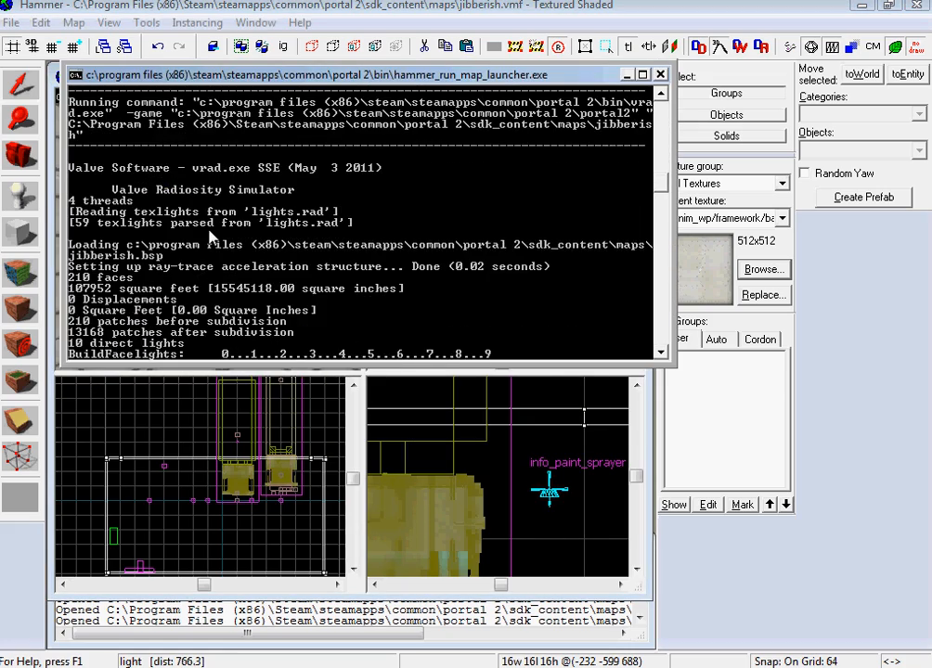